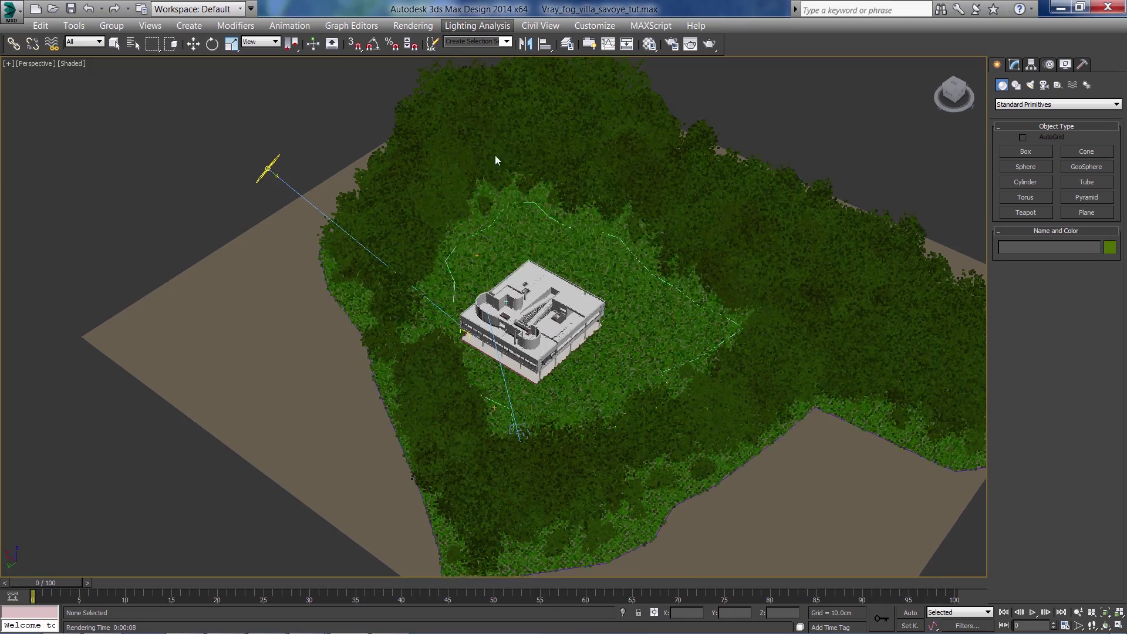
# Orbit the site view and briefly check the Environment and Effects settings.
pyautogui.moveTo(495, 155)
pyautogui.keyDown('alt'); pyautogui.mouseDown(button='middle')
pyautogui.moveTo(459, 251)
pyautogui.moveTo(560, 304)
pyautogui.moveTo(708, 158)
pyautogui.moveTo(326, 322)
pyautogui.moveTo(495, 414)
pyautogui.moveTo(472, 367)
pyautogui.moveTo(361, 393)
pyautogui.moveTo(333, 346)
pyautogui.moveTo(497, 150)
pyautogui.mouseUp(button='middle'); pyautogui.keyUp('alt')
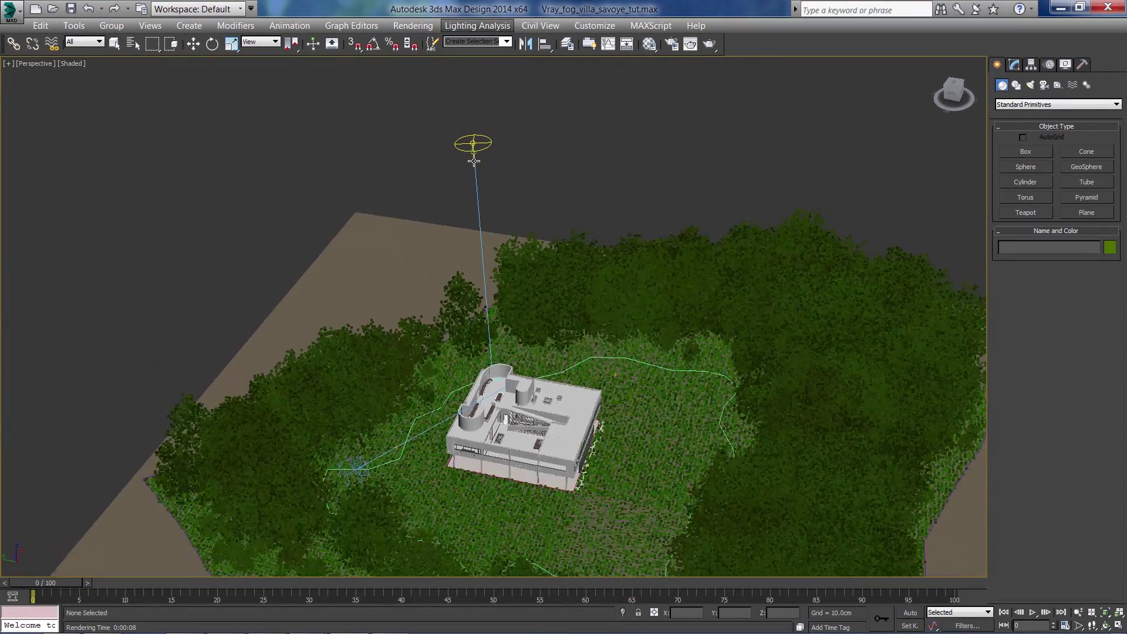
pyautogui.click(419, 27)
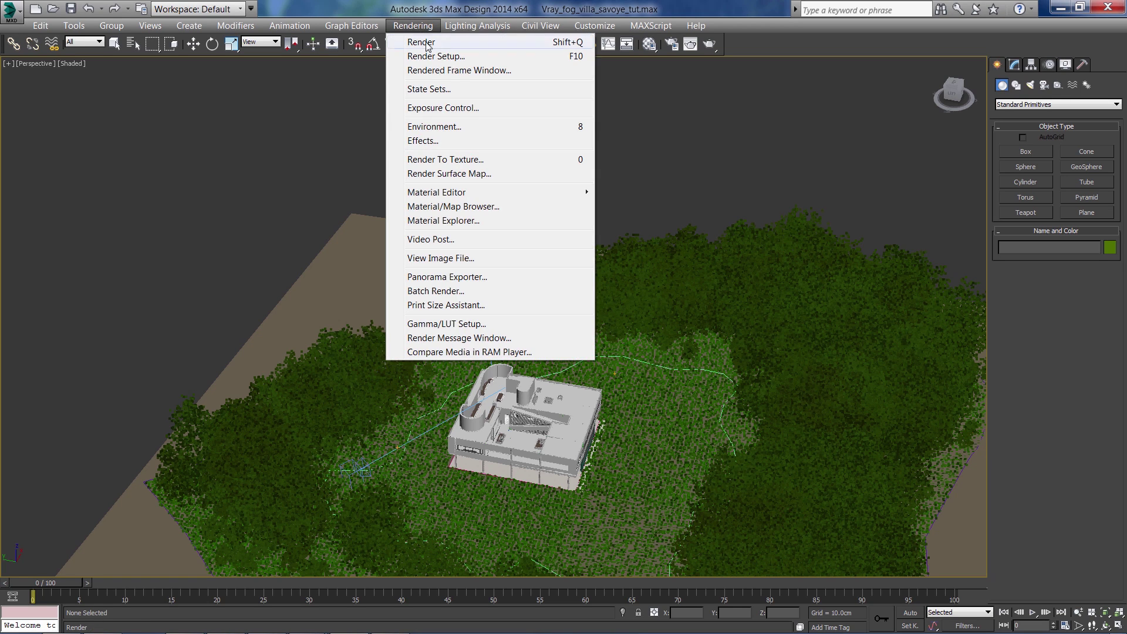
pyautogui.click(440, 132)
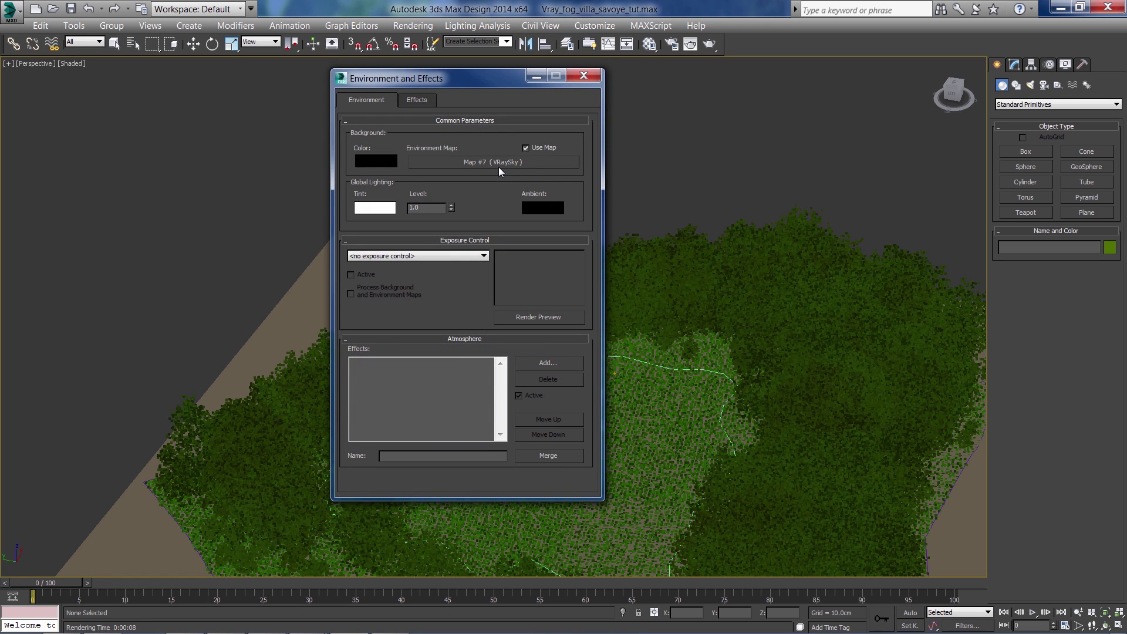
pyautogui.click(583, 75)
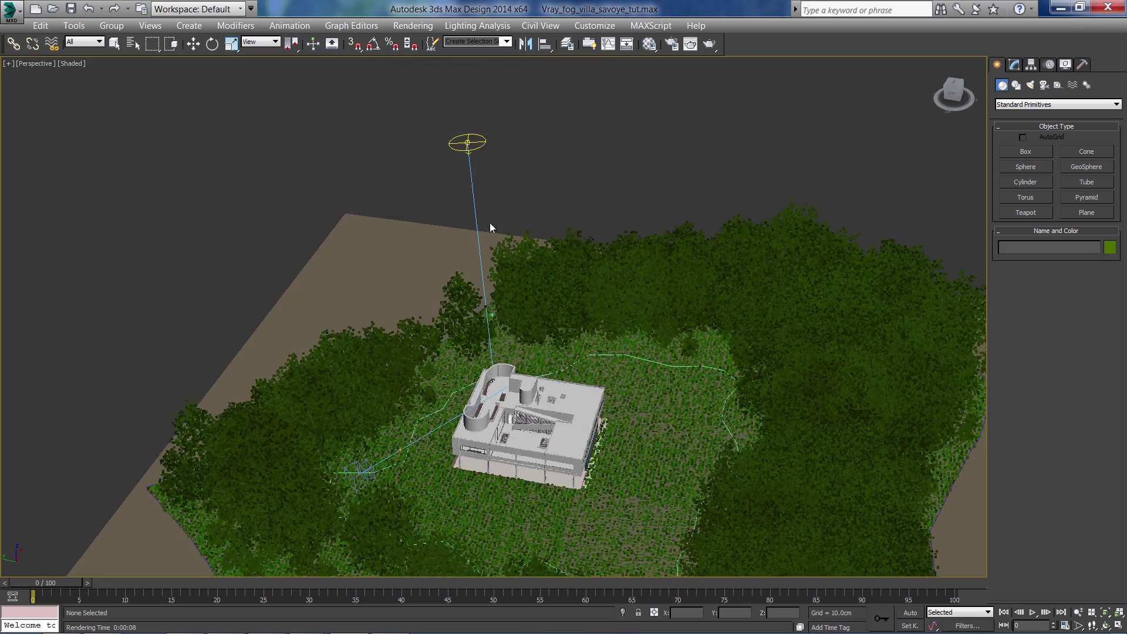
# Orbit and zoom the perspective view to a new angle on the villa.
pyautogui.keyDown('alt'); pyautogui.moveTo(490, 223); pyautogui.dragTo(460, 240, button='middle'); pyautogui.keyUp('alt')
pyautogui.scroll(5, 480, 337)
pyautogui.keyDown('alt'); pyautogui.moveTo(481, 339); pyautogui.dragTo(481, 383, button='middle'); pyautogui.keyUp('alt')
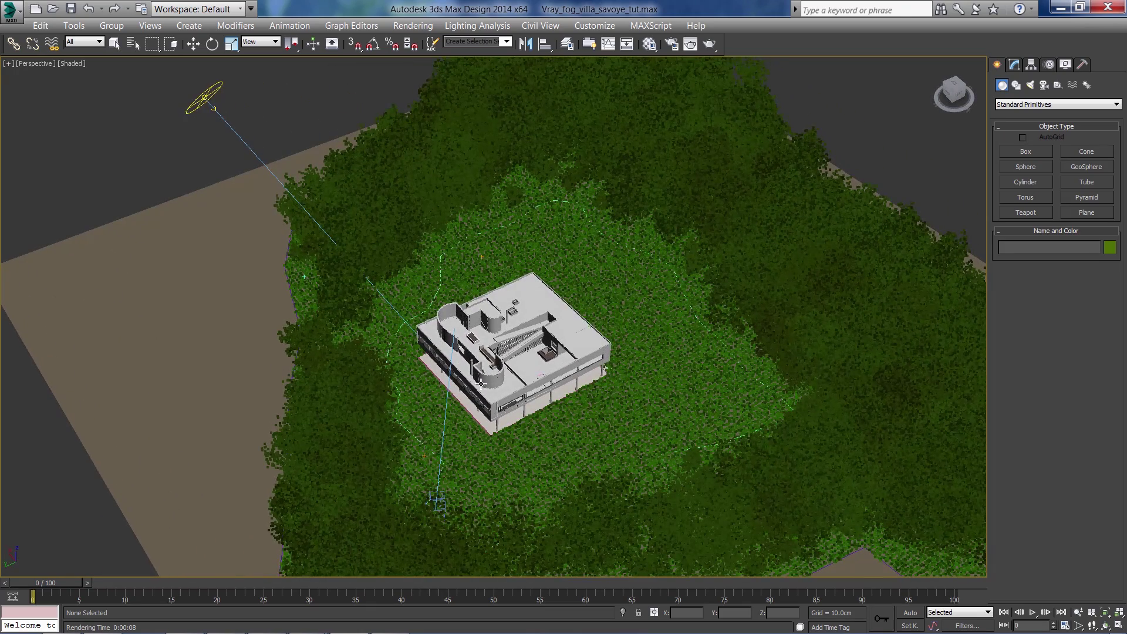
# Switch the viewport to the VRayPhysicalCamera001 ground-level view.
pyautogui.press('c')
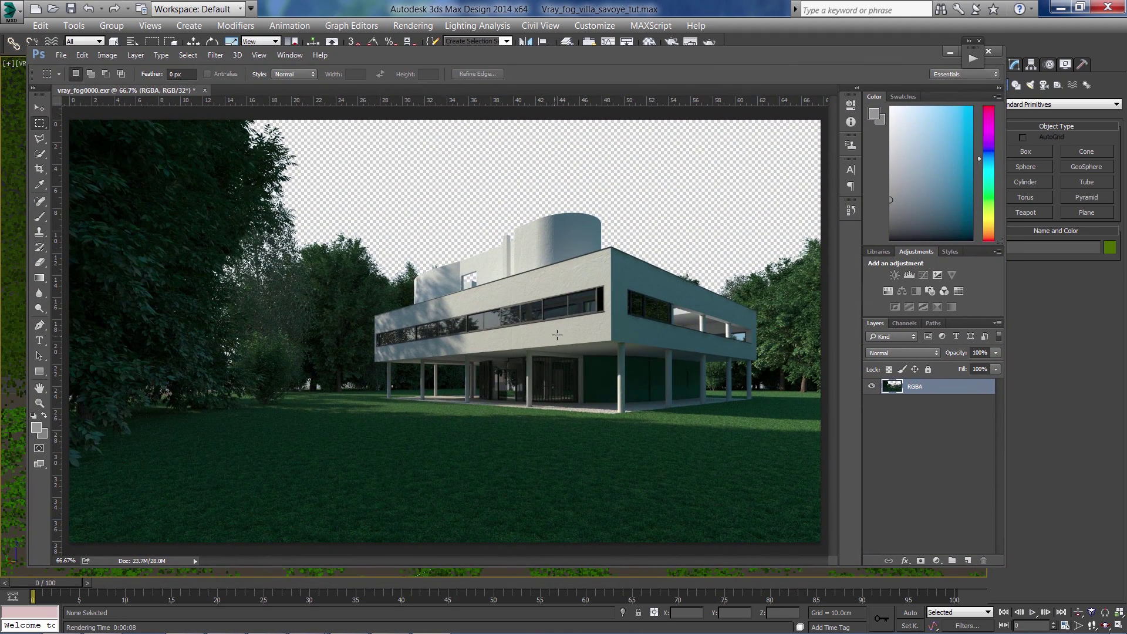
# Add a VRayEnvironmentFog effect to the Atmosphere list in Environment and Effects.
pyautogui.click(950, 53)
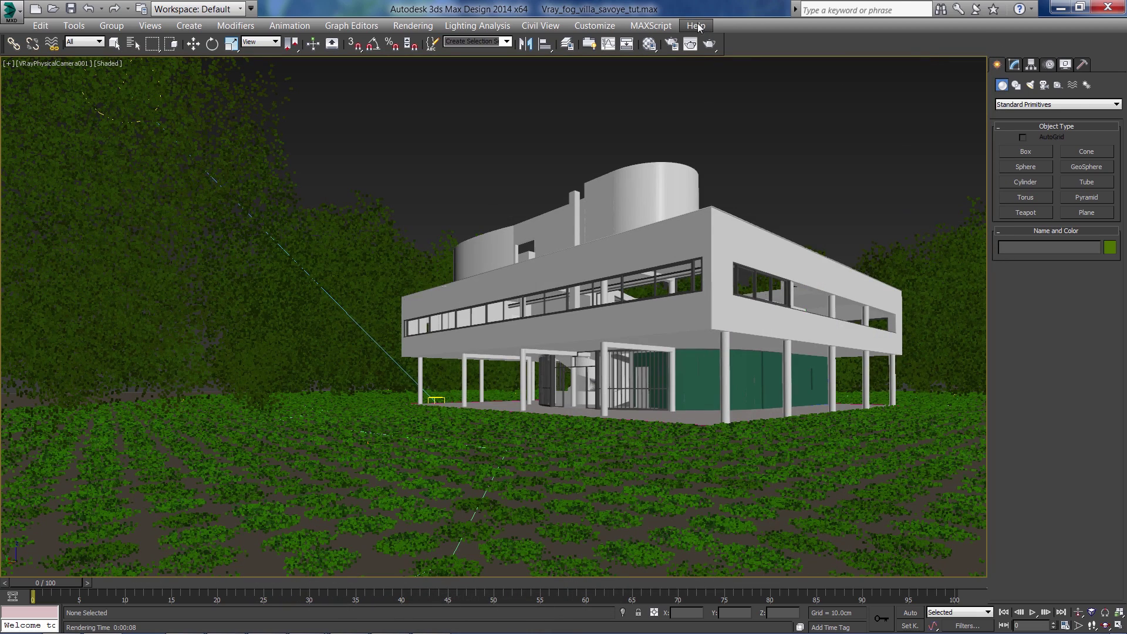
pyautogui.click(424, 26)
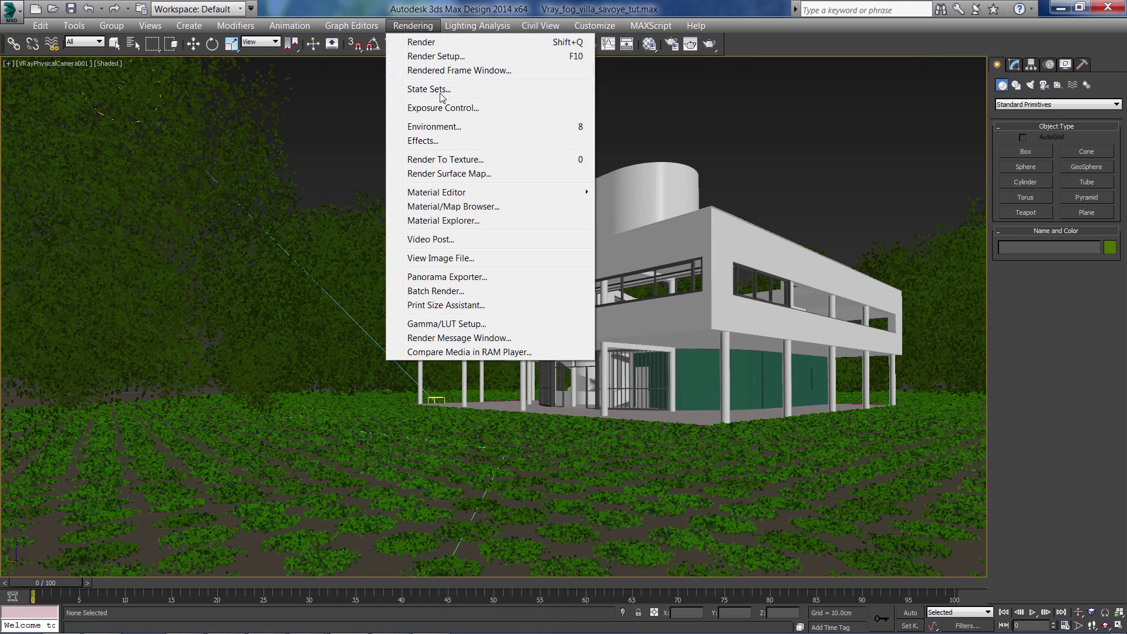
pyautogui.click(461, 126)
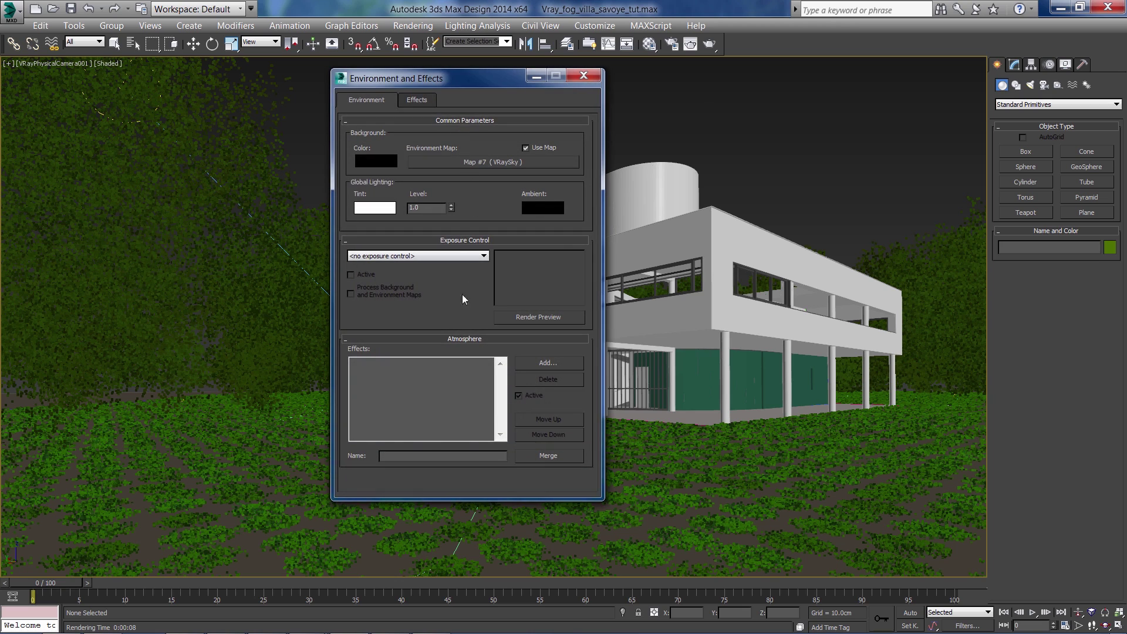
pyautogui.click(544, 364)
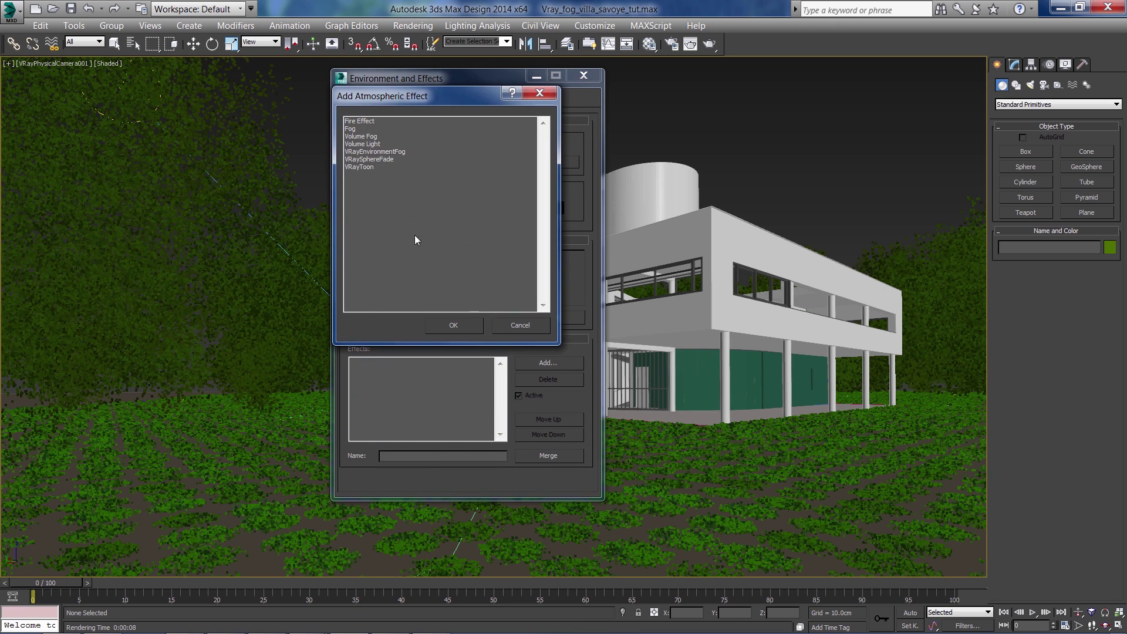
pyautogui.click(388, 152)
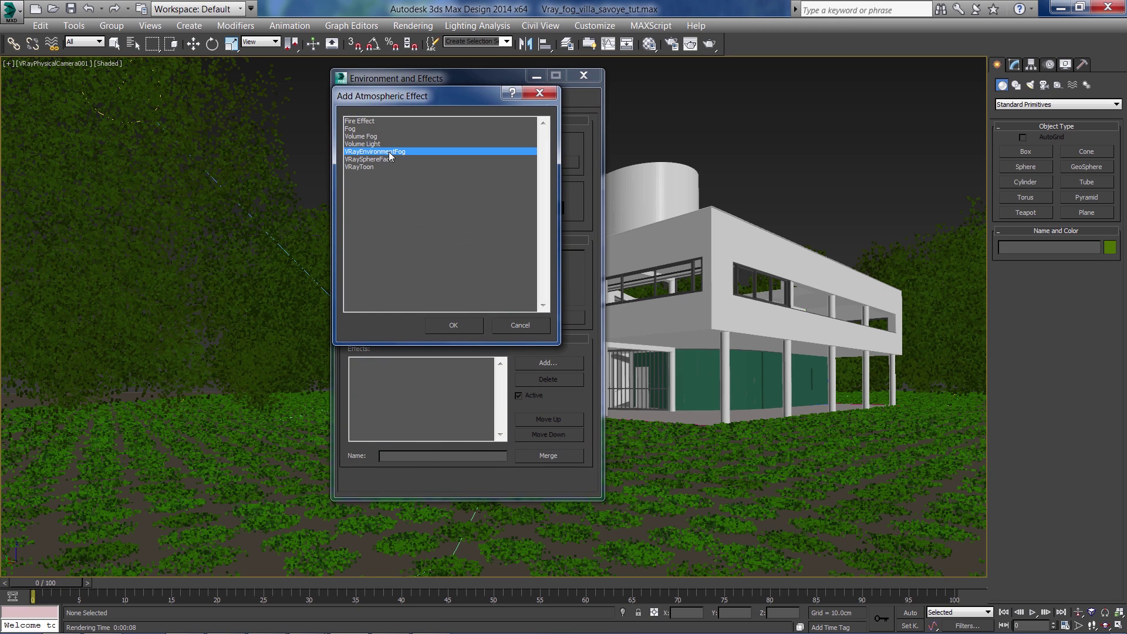
pyautogui.click(460, 326)
# Scroll through the VRayEnvironmentFog General parameters and move the Environment window aside.
pyautogui.moveTo(440, 320); pyautogui.dragTo(442, 153)
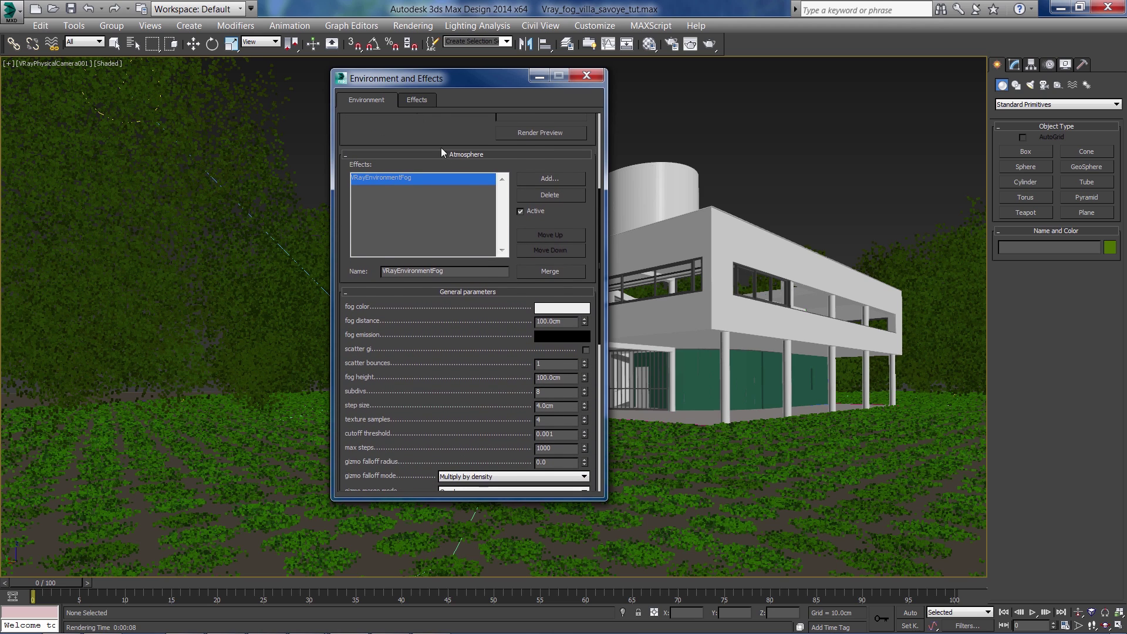
pyautogui.moveTo(449, 325)
pyautogui.mouseDown()
pyautogui.moveTo(448, 284)
pyautogui.moveTo(416, 222)
pyautogui.mouseUp()
pyautogui.moveTo(434, 313); pyautogui.dragTo(437, 170)
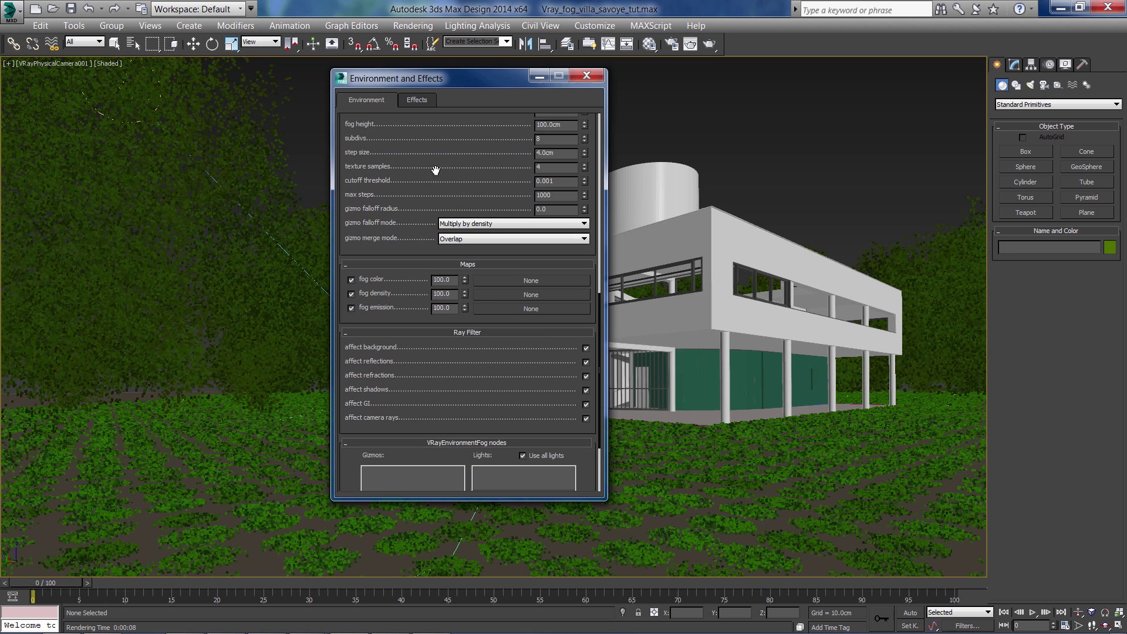
pyautogui.moveTo(444, 352); pyautogui.dragTo(457, 213)
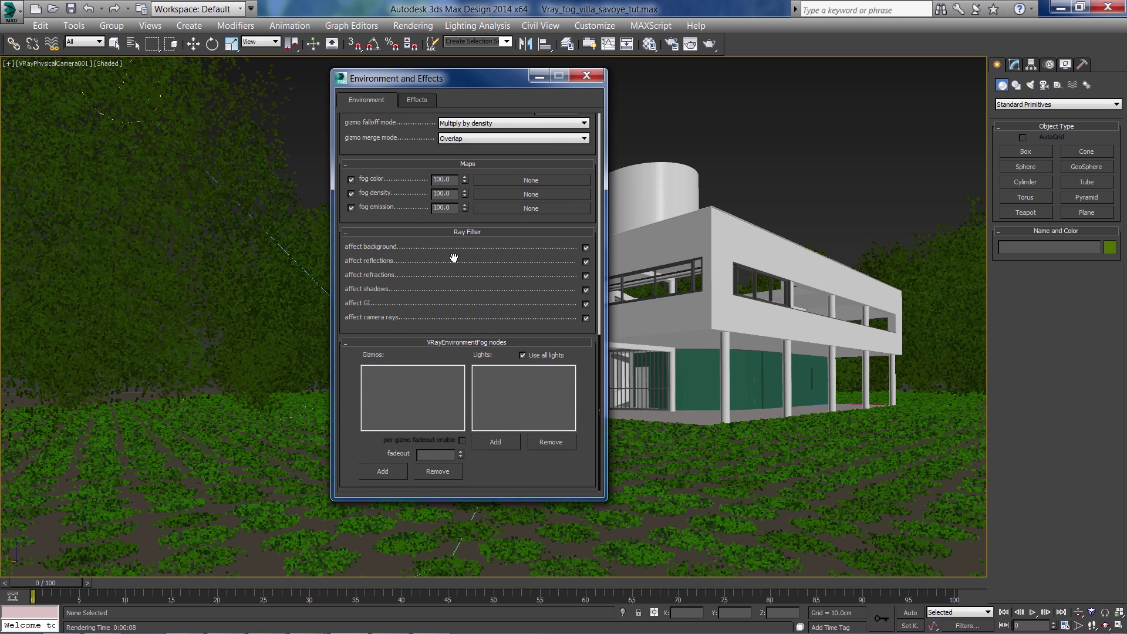
pyautogui.moveTo(453, 259); pyautogui.dragTo(454, 386)
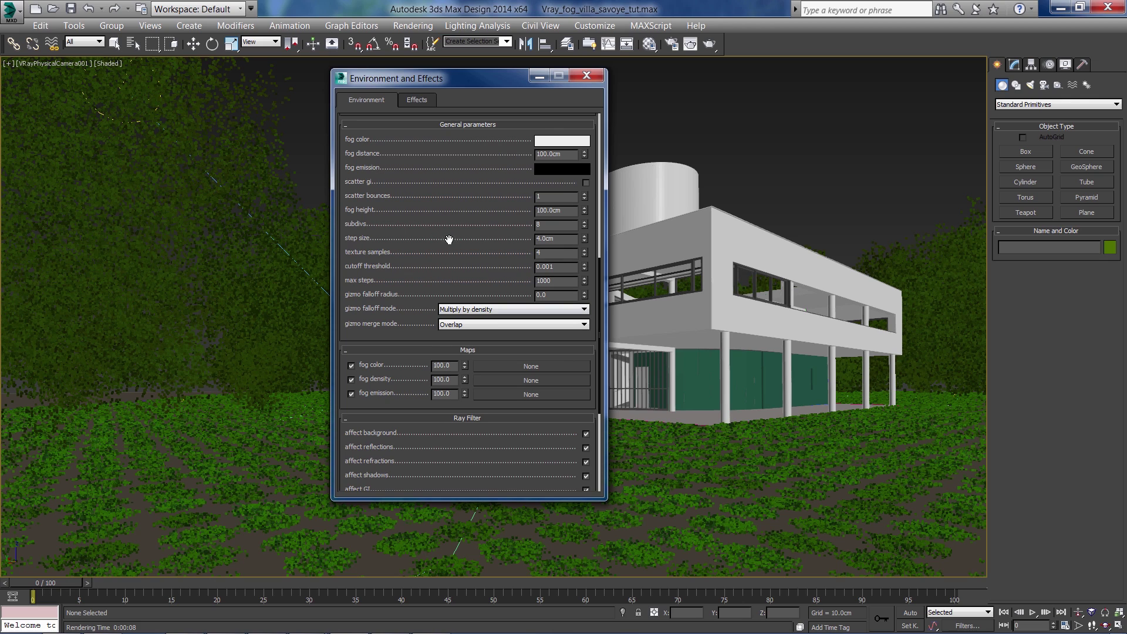
pyautogui.moveTo(450, 238); pyautogui.dragTo(451, 324)
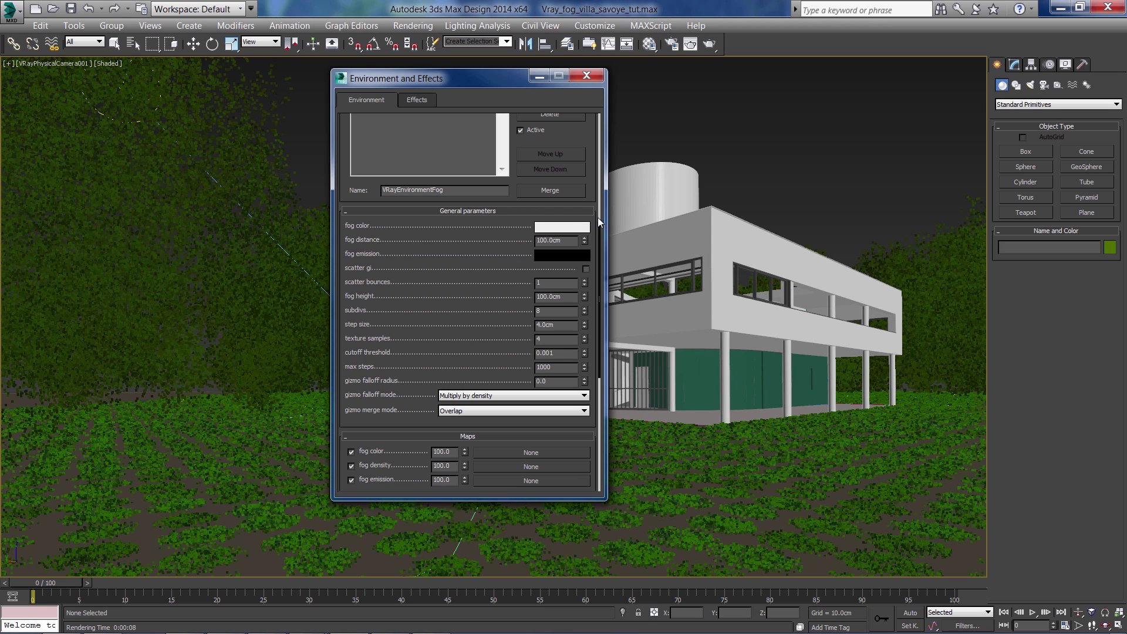
pyautogui.moveTo(526, 81); pyautogui.dragTo(471, 120)
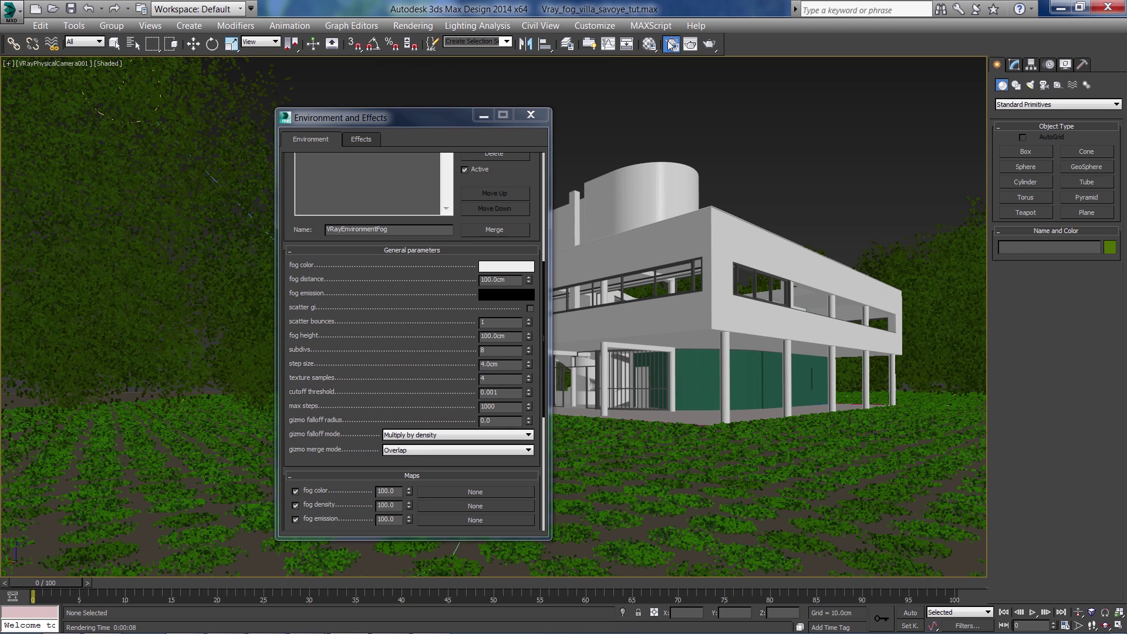
# Make the black-diffuse Material #25 the instanced, enabled V-Ray Override mtl.
pyautogui.click(669, 46)
pyautogui.moveTo(462, 55); pyautogui.dragTo(326, 89)
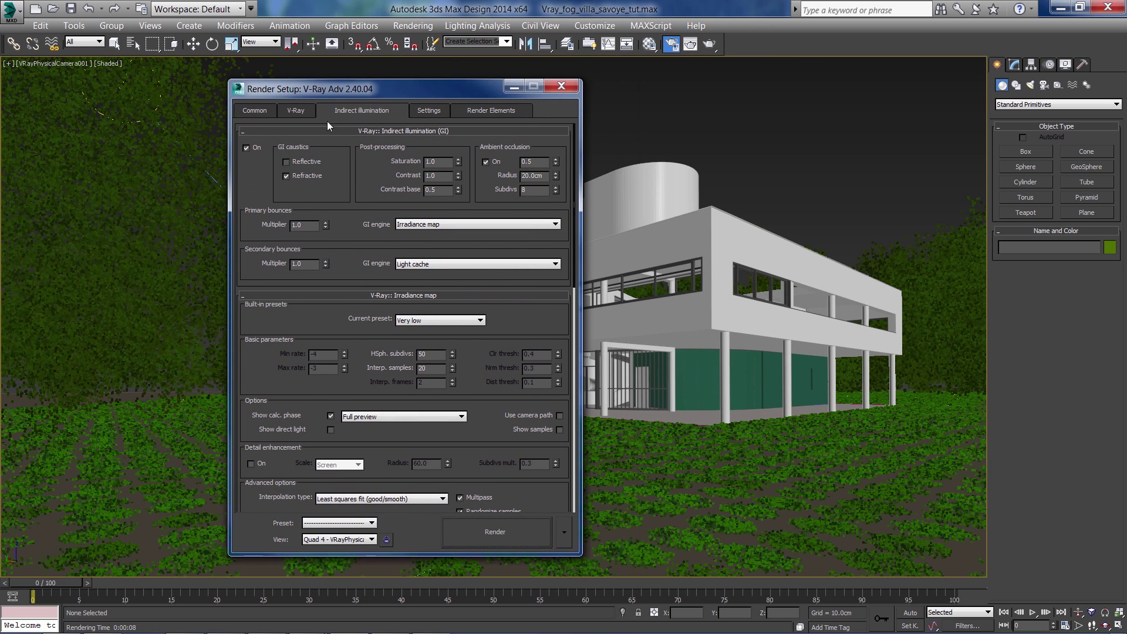
pyautogui.click(308, 116)
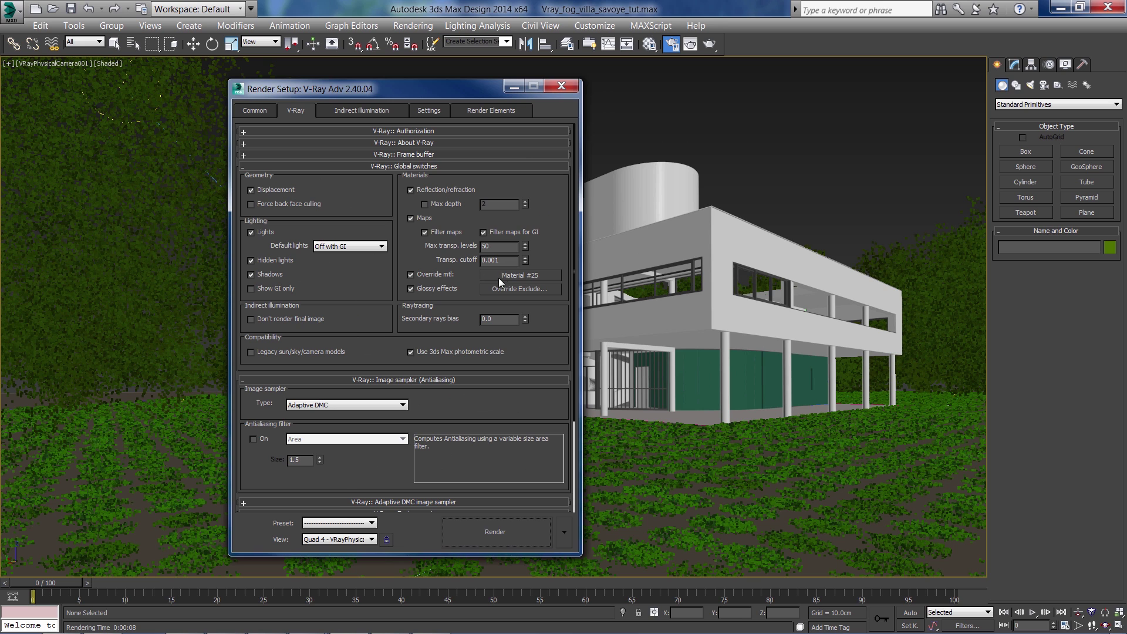
pyautogui.press('m')
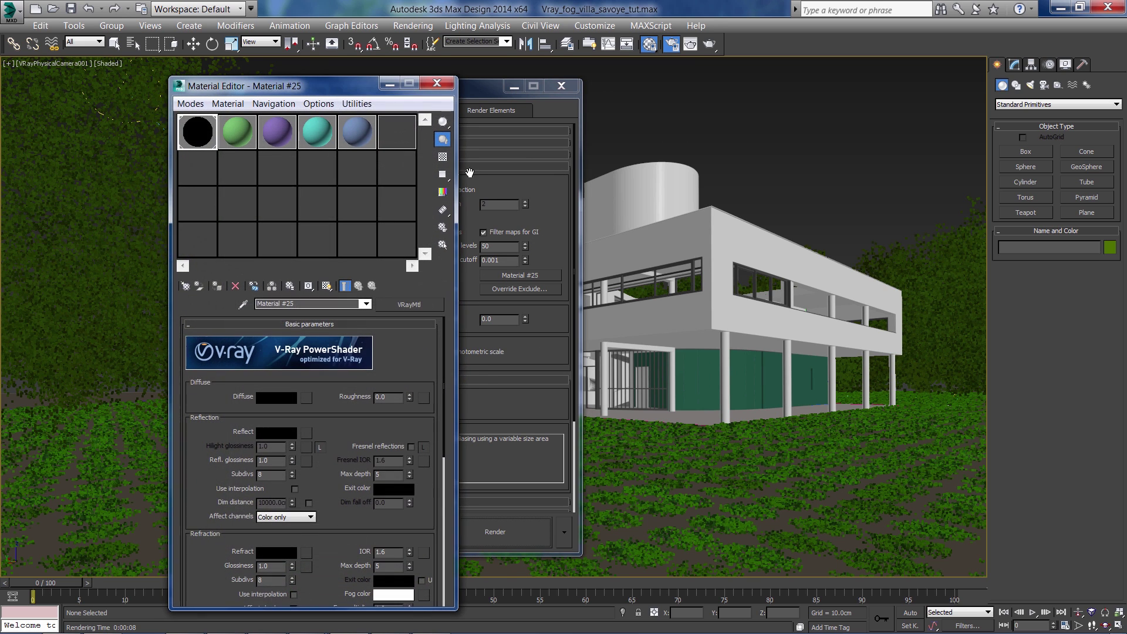
pyautogui.moveTo(655, 101); pyautogui.dragTo(988, 84)
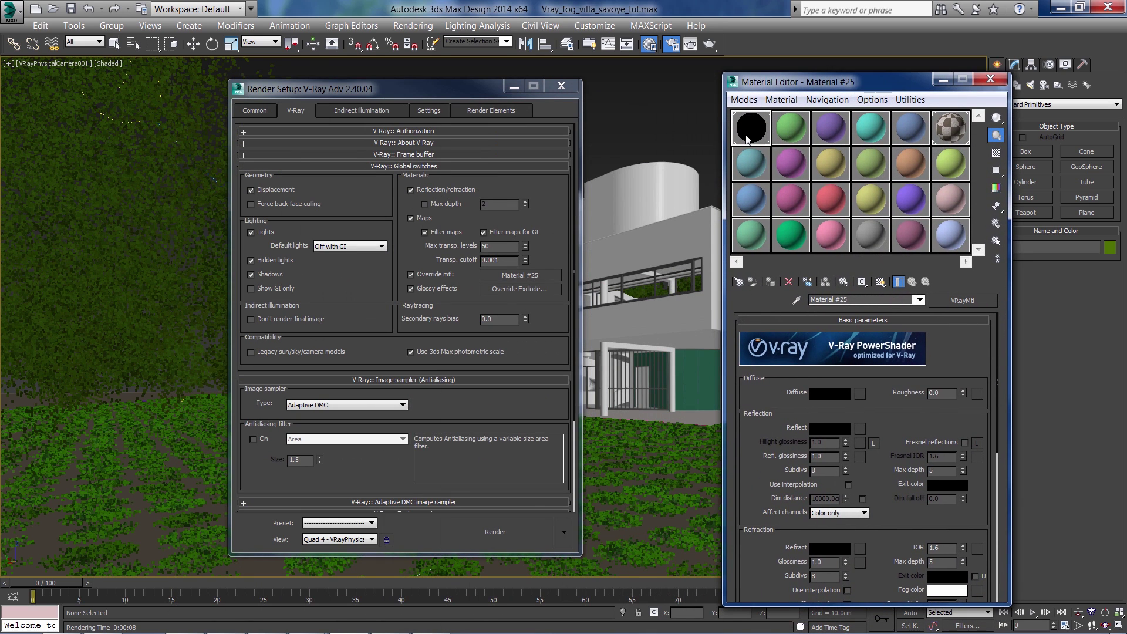
pyautogui.click(829, 393)
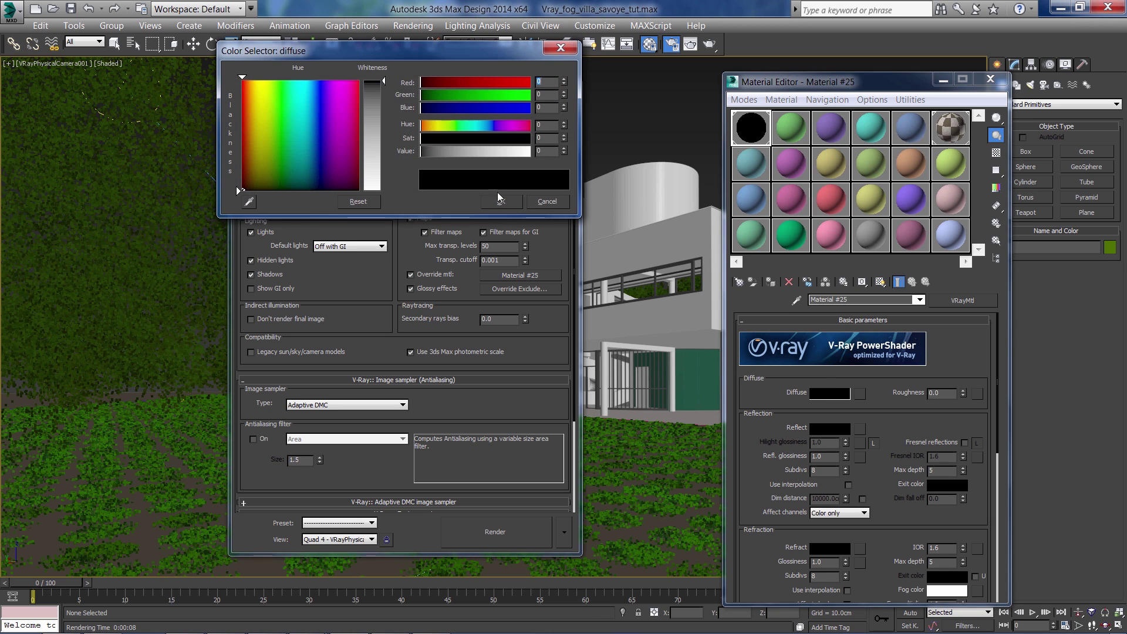
pyautogui.click(502, 201)
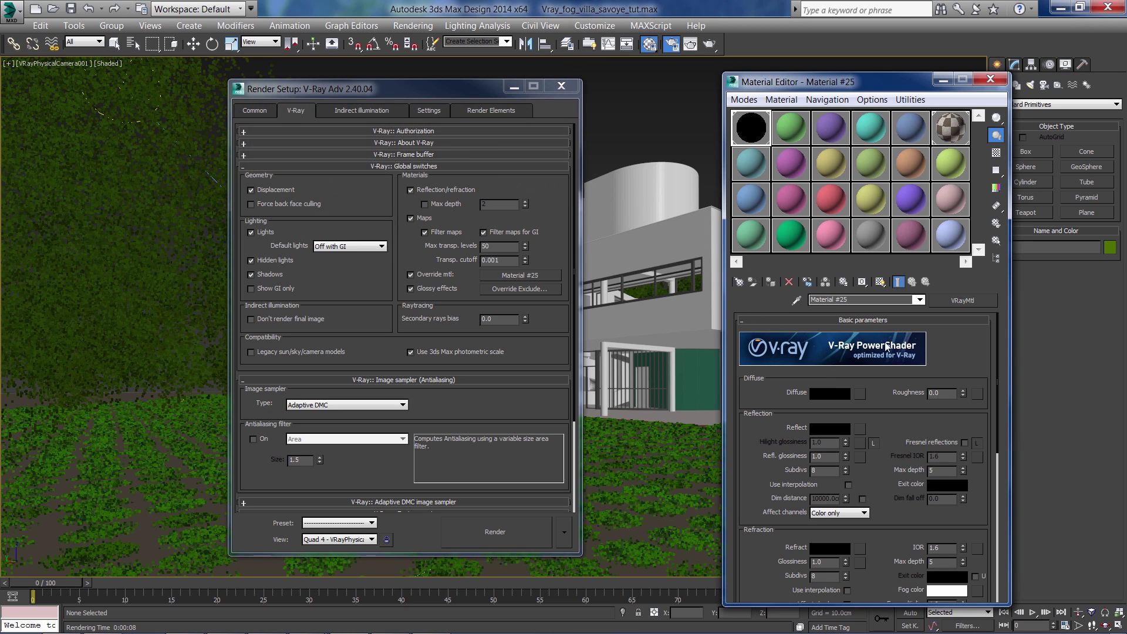
pyautogui.moveTo(949, 297); pyautogui.dragTo(530, 274)
pyautogui.click(373, 364)
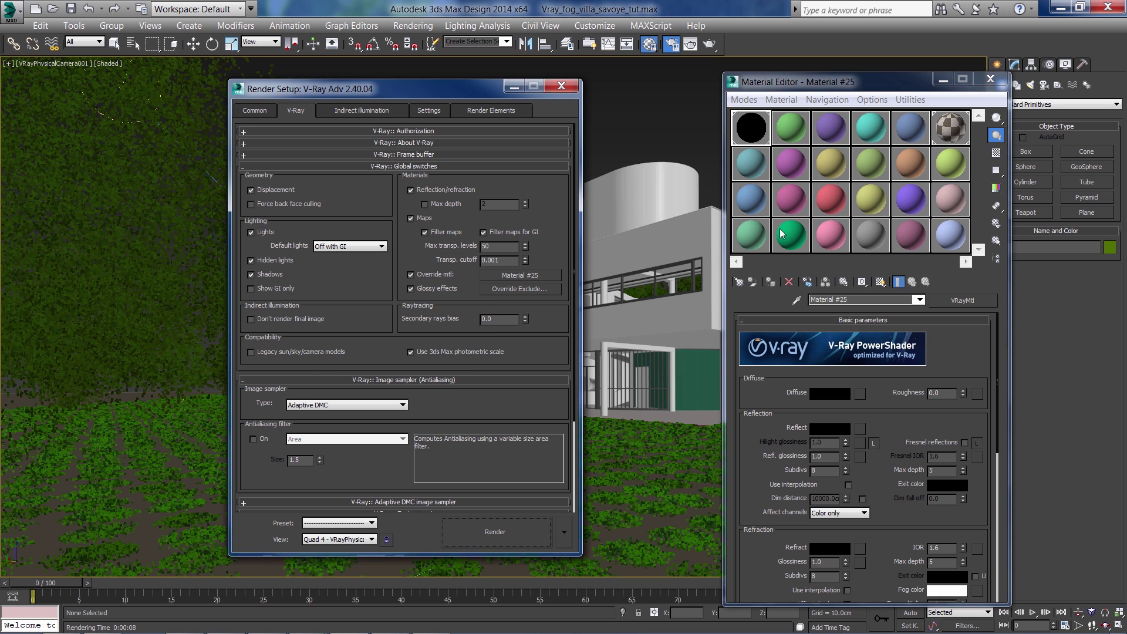
pyautogui.click(991, 79)
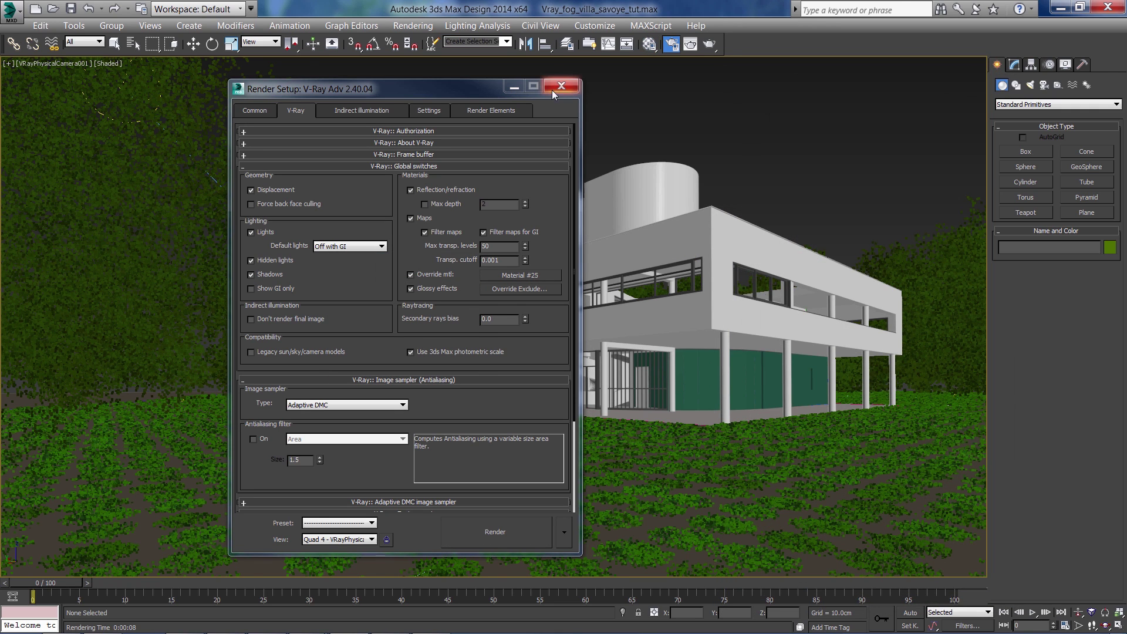
# Render the black-override fog pass from the camera and mark a wide ground-line region.
pyautogui.click(255, 110)
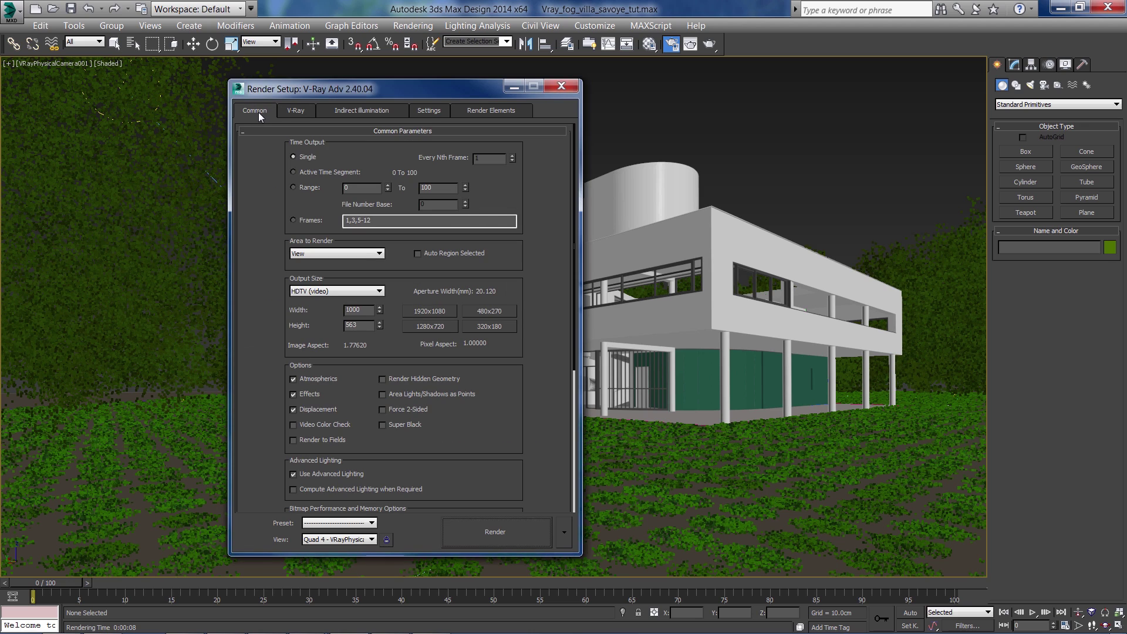
pyautogui.click(712, 45)
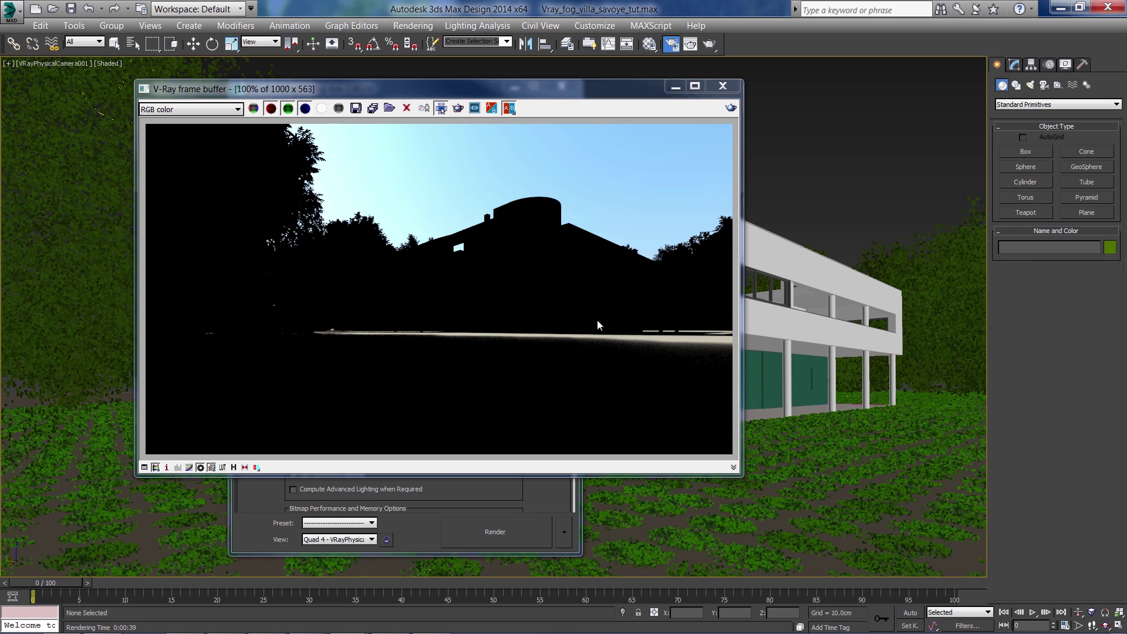
pyautogui.click(347, 286)
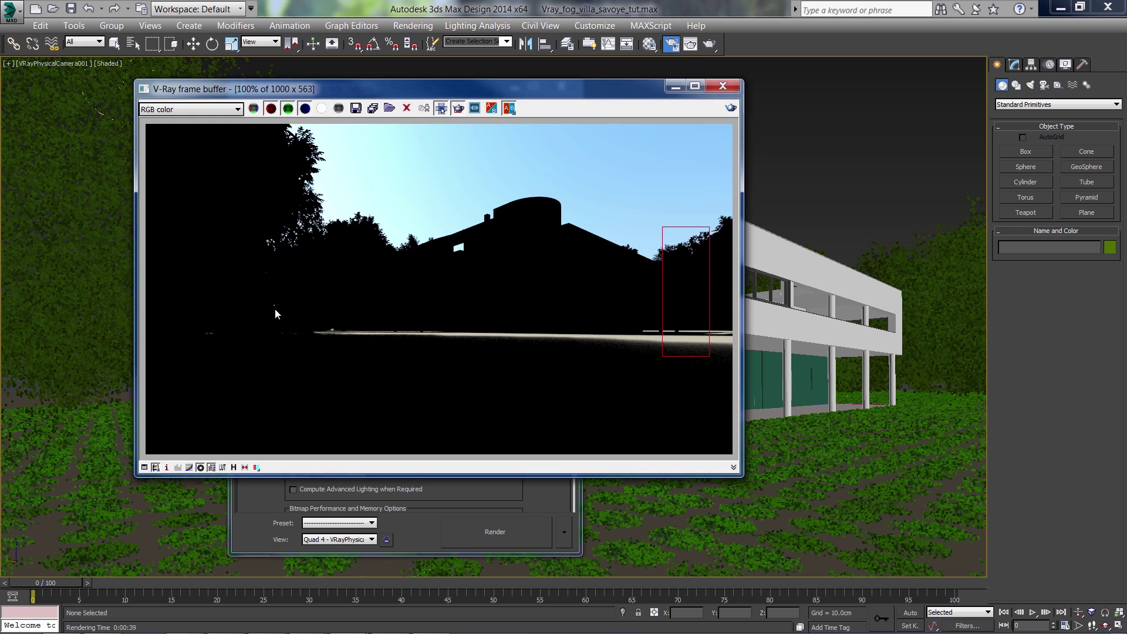
pyautogui.moveTo(274, 308); pyautogui.dragTo(734, 374)
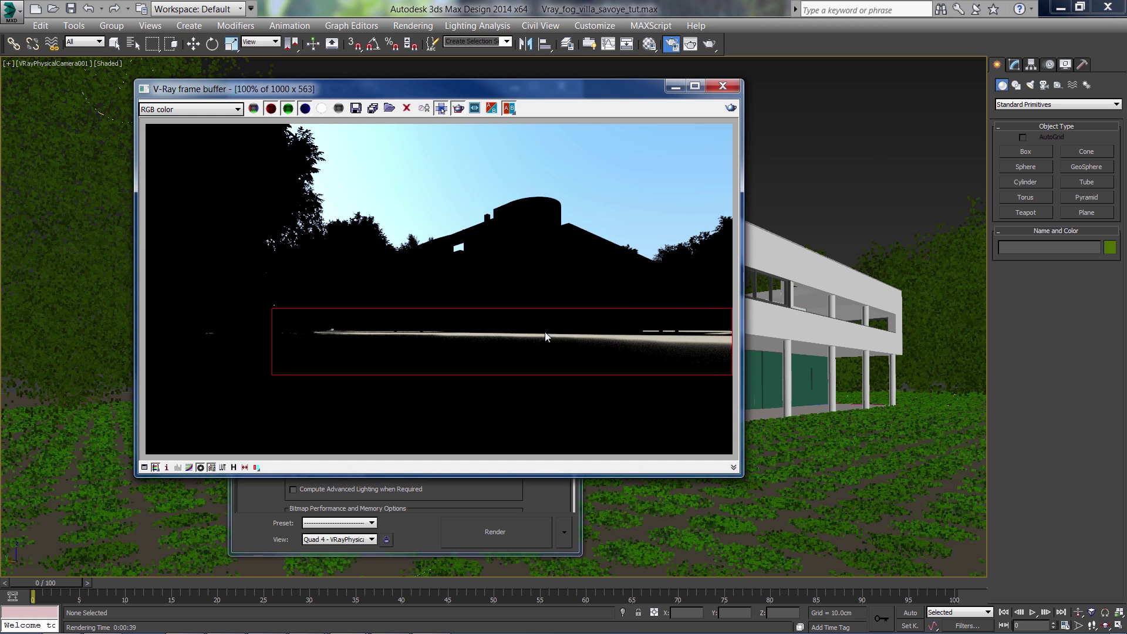
# Clear the render region, minimize Render Setup, and bring up the VRayEnvironmentFog parameters.
pyautogui.click(441, 108)
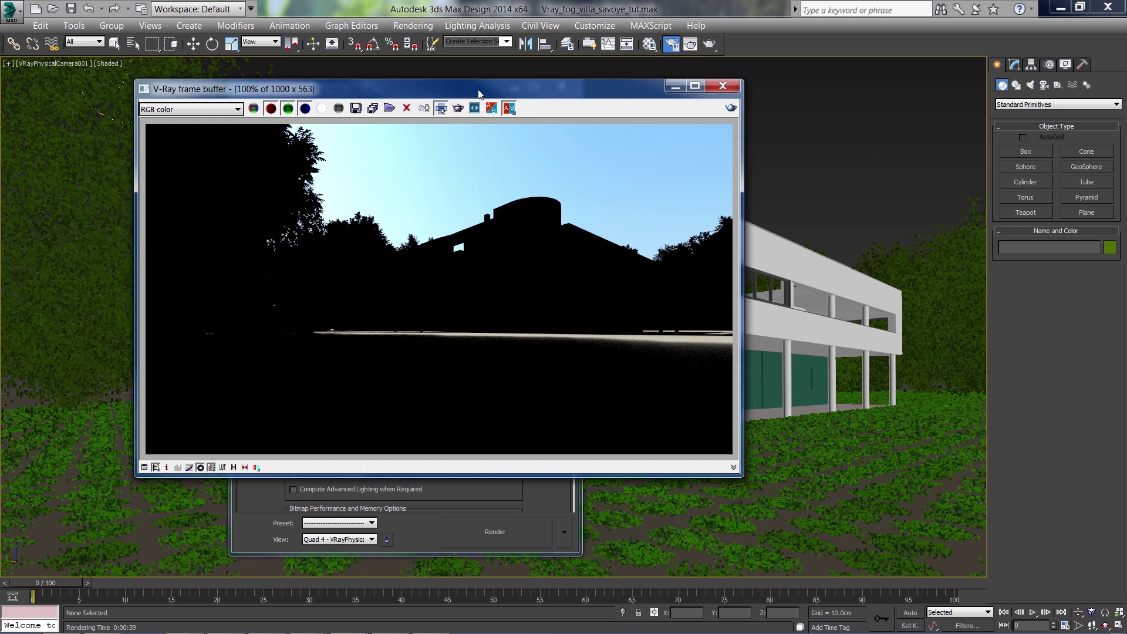
pyautogui.moveTo(486, 94); pyautogui.dragTo(435, 121)
pyautogui.click(435, 96)
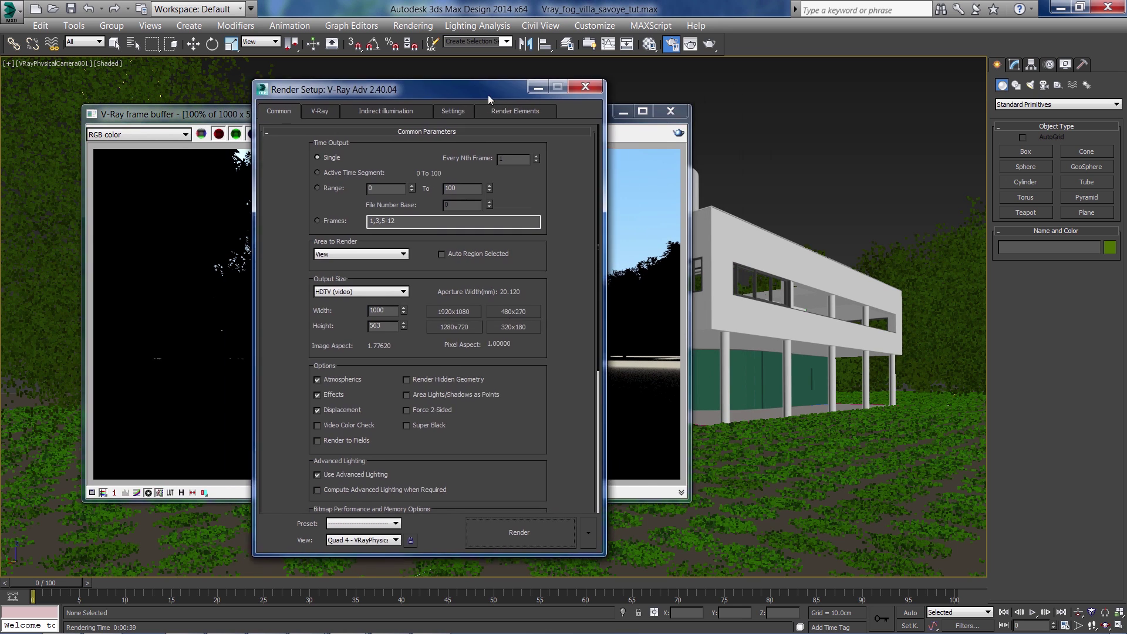
pyautogui.moveTo(488, 93)
pyautogui.mouseDown()
pyautogui.moveTo(840, 89)
pyautogui.moveTo(942, 105)
pyautogui.mouseUp()
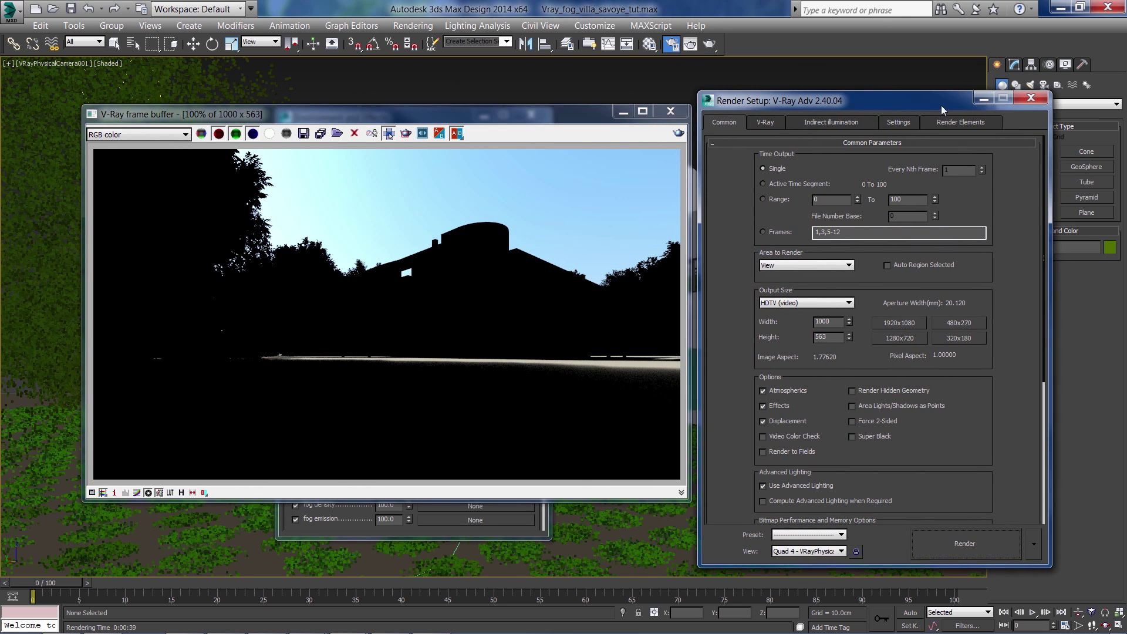
pyautogui.click(982, 98)
pyautogui.moveTo(539, 121)
pyautogui.mouseDown()
pyautogui.moveTo(501, 141)
pyautogui.moveTo(959, 125)
pyautogui.moveTo(917, 128)
pyautogui.mouseUp()
pyautogui.click(438, 123)
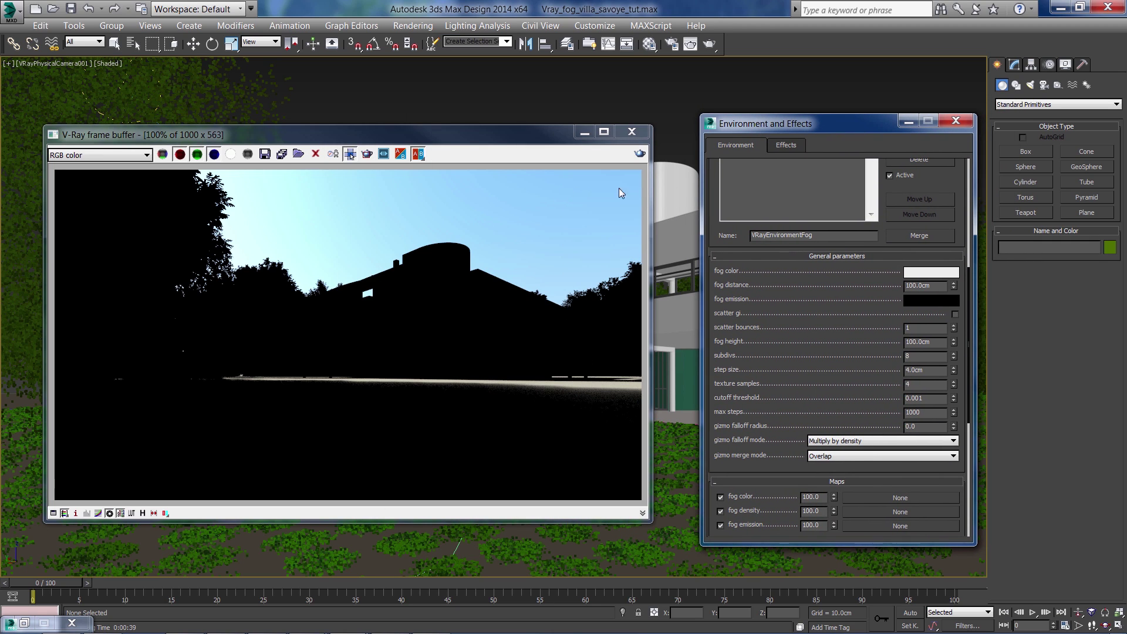
pyautogui.scroll(-2, 897, 322)
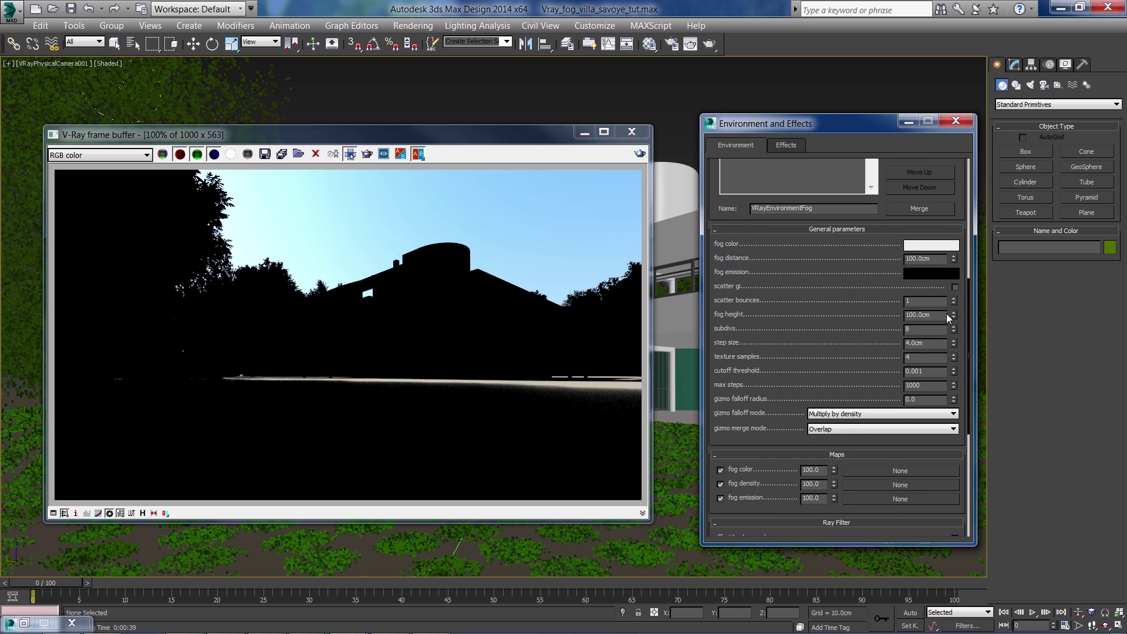
pyautogui.moveTo(927, 317); pyautogui.dragTo(902, 322)
pyautogui.moveTo(860, 122); pyautogui.dragTo(646, 188)
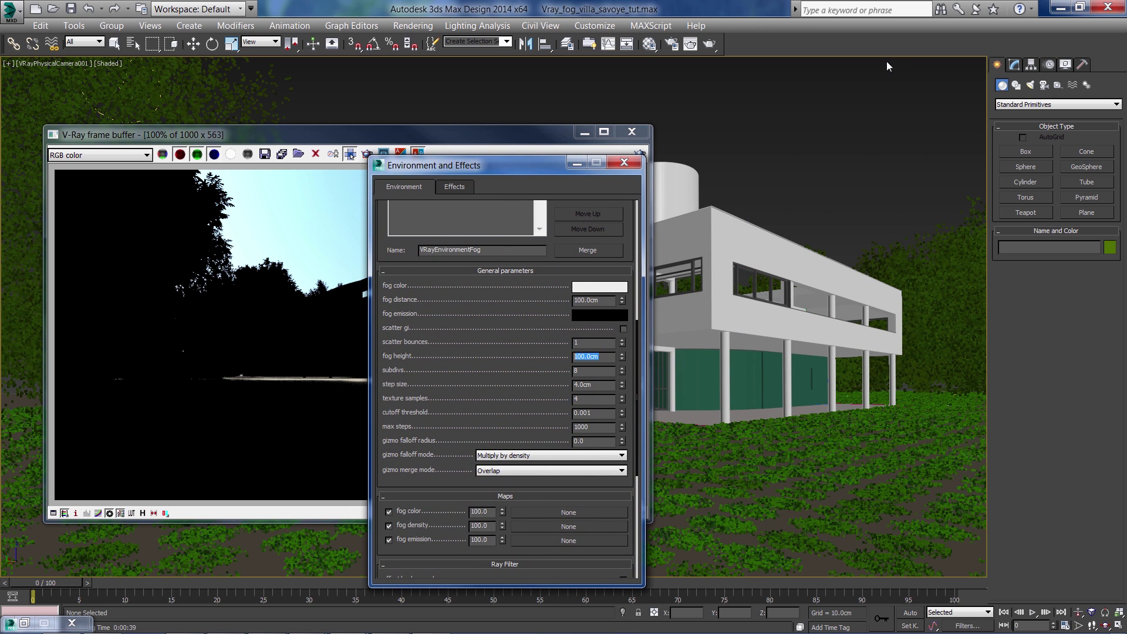
pyautogui.click(1027, 152)
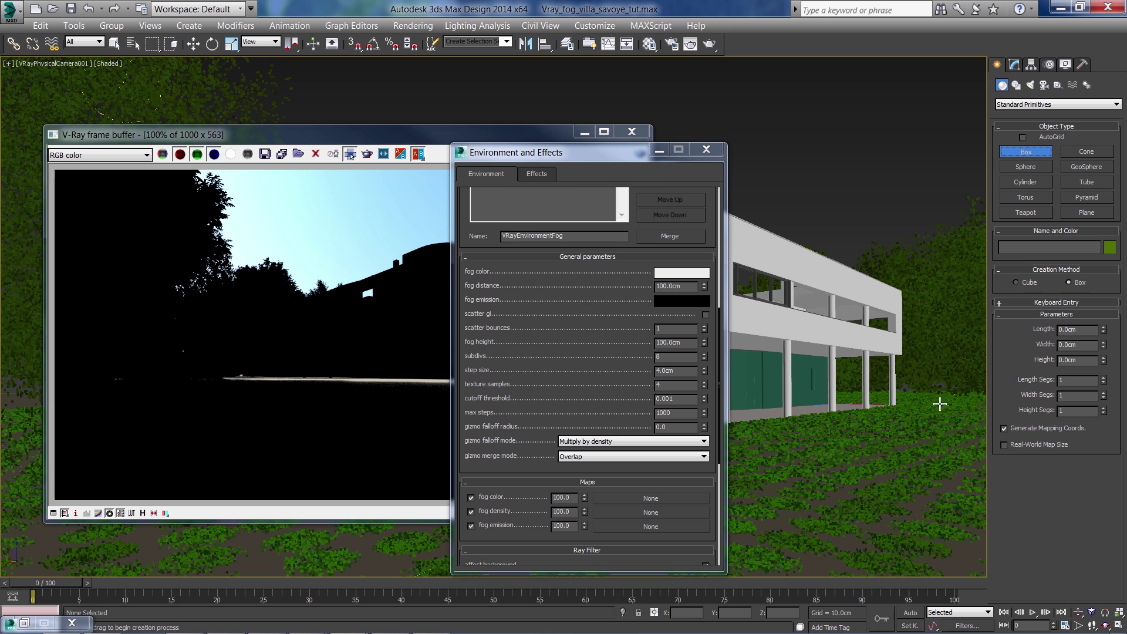
pyautogui.moveTo(937, 404); pyautogui.dragTo(884, 254)
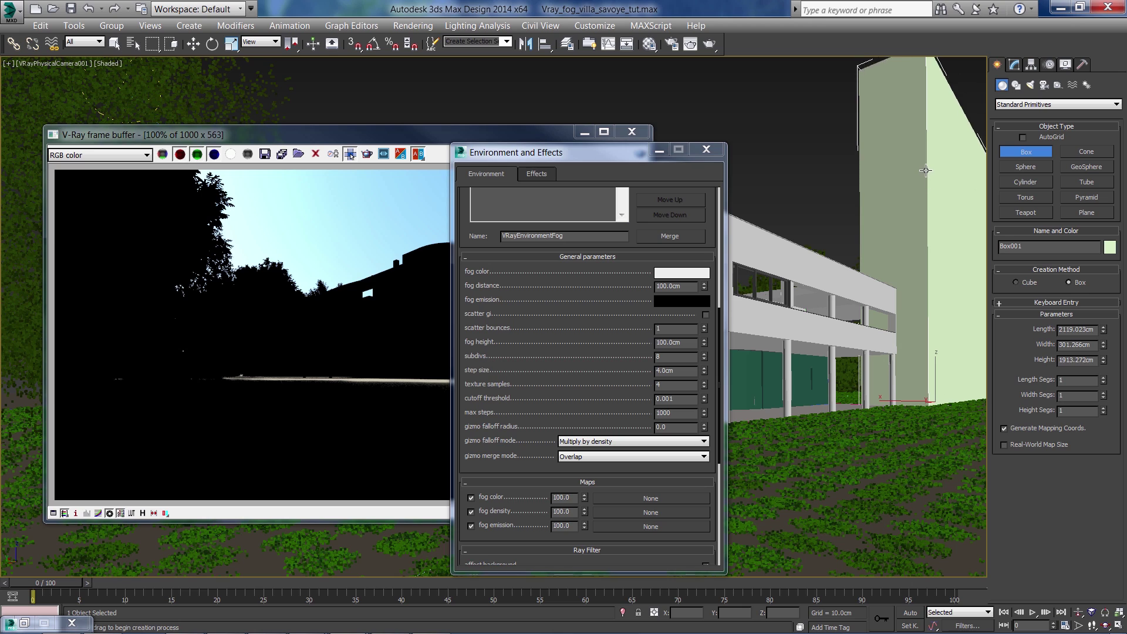
pyautogui.click(925, 166)
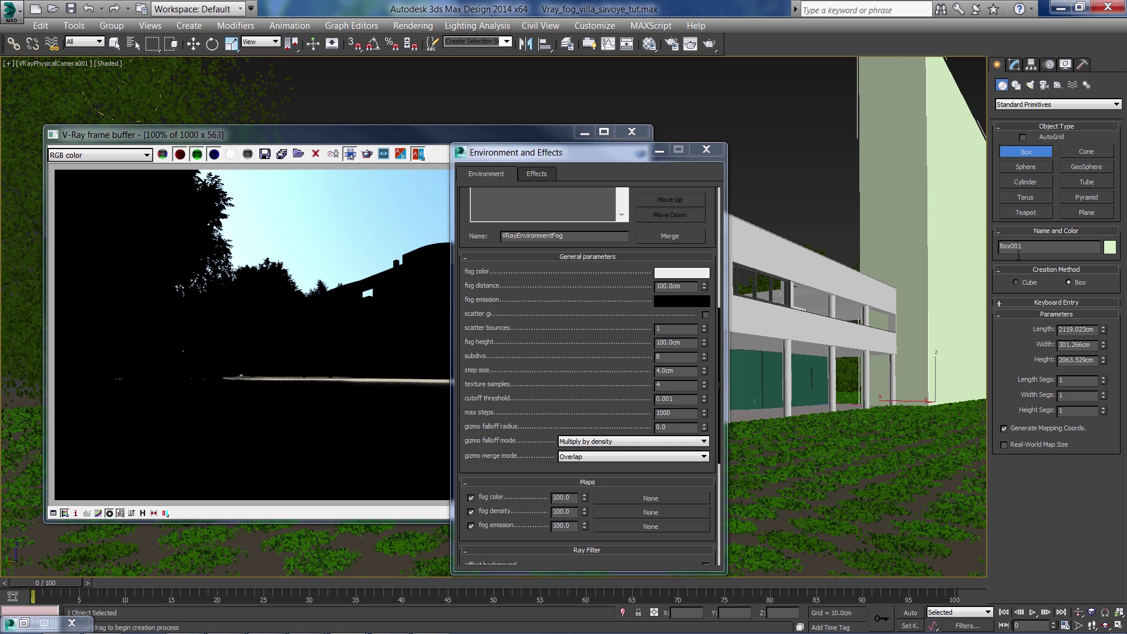
pyautogui.moveTo(1098, 360); pyautogui.dragTo(1060, 360)
pyautogui.press('w')
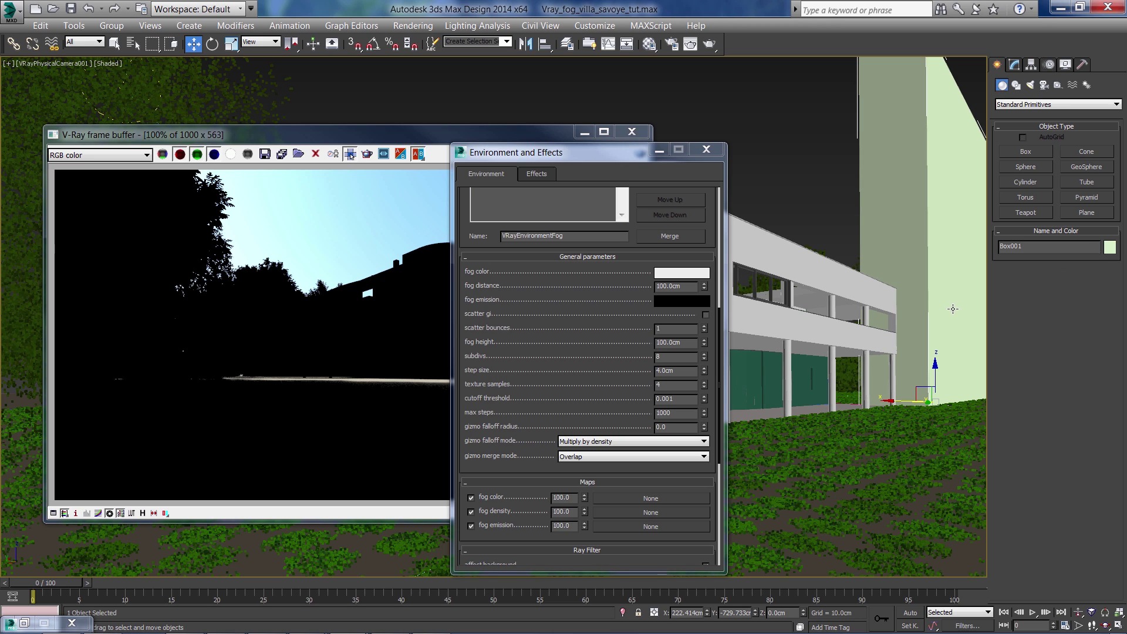
pyautogui.press('Delete')
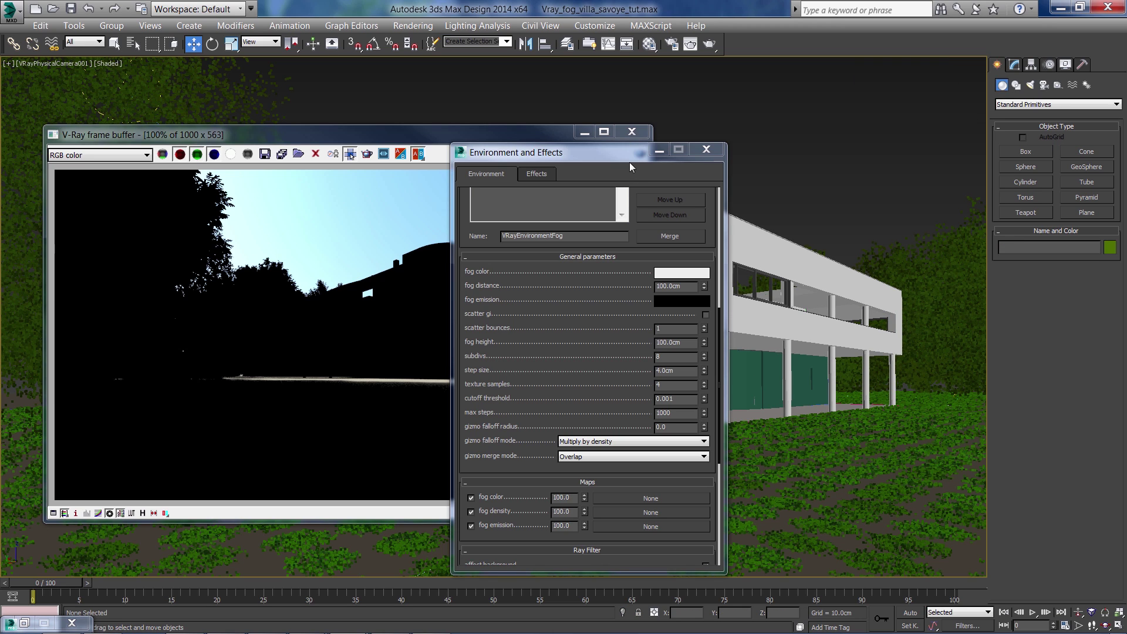
pyautogui.doubleClick(685, 344)
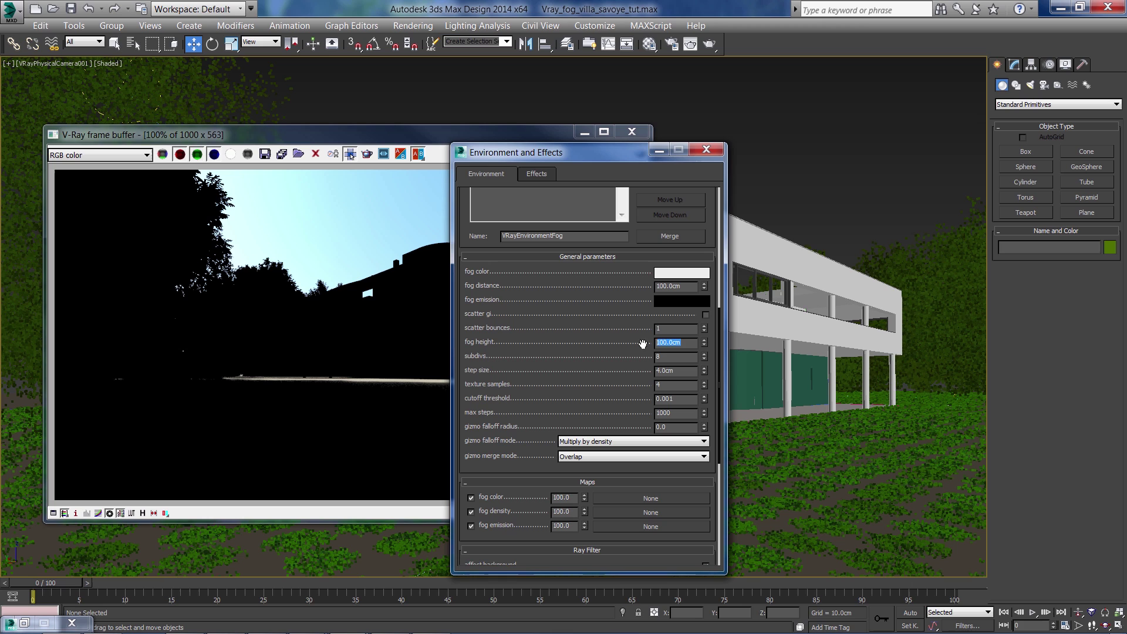
pyautogui.write('2000')
# Commit a 2000 cm fog height and re-render a tall narrow test strip.
pyautogui.press('Return')
pyautogui.moveTo(617, 162); pyautogui.dragTo(881, 140)
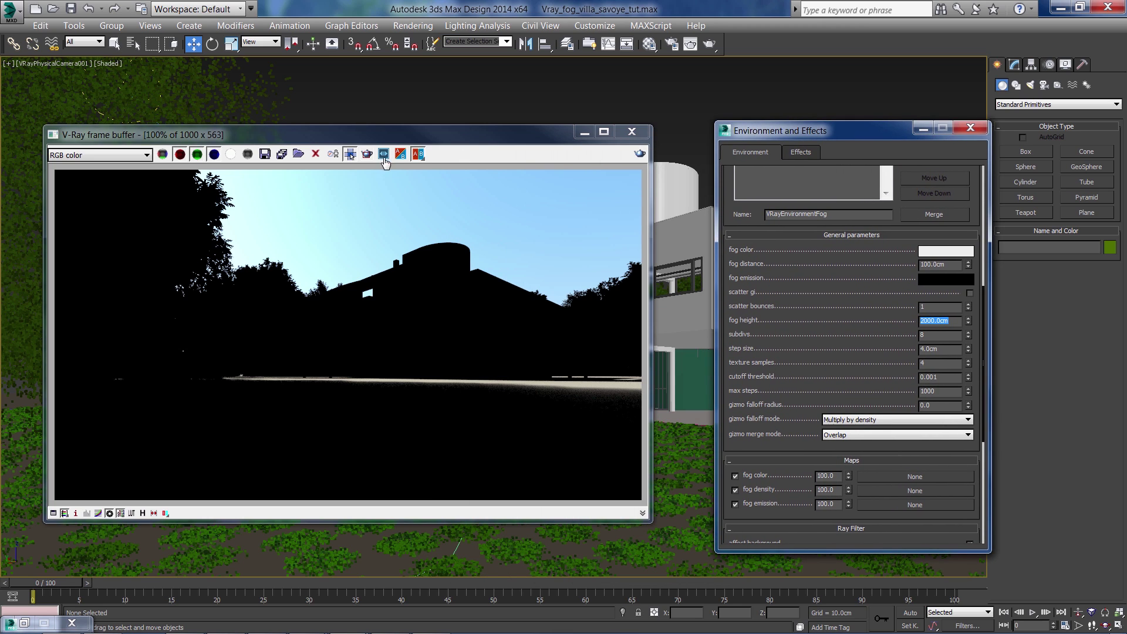
pyautogui.moveTo(406, 170); pyautogui.dragTo(349, 502)
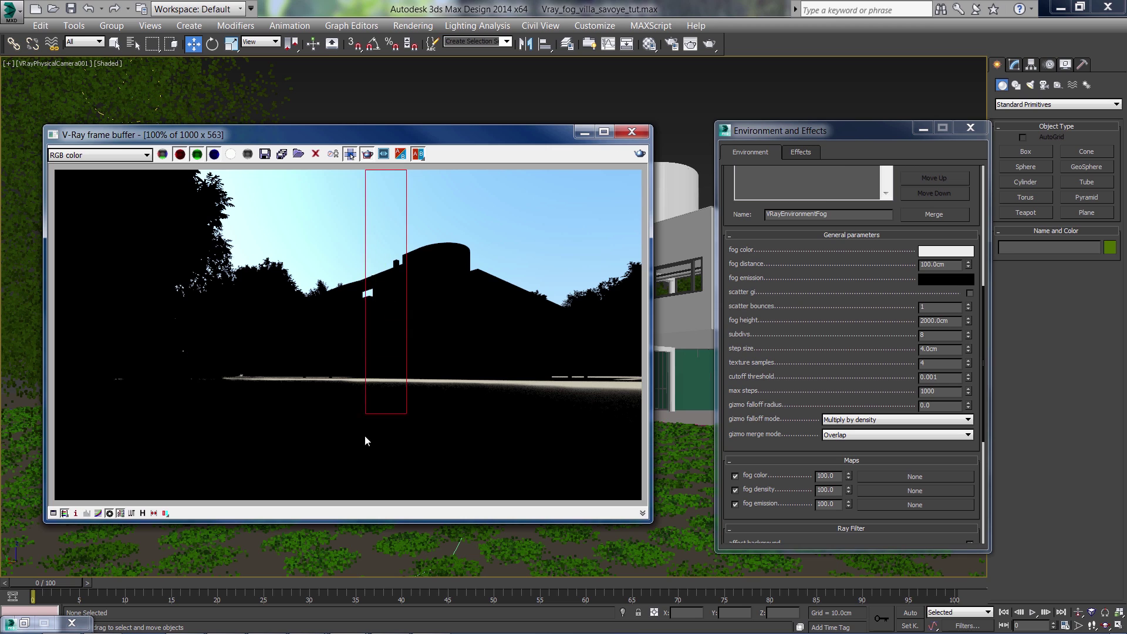
pyautogui.click(641, 153)
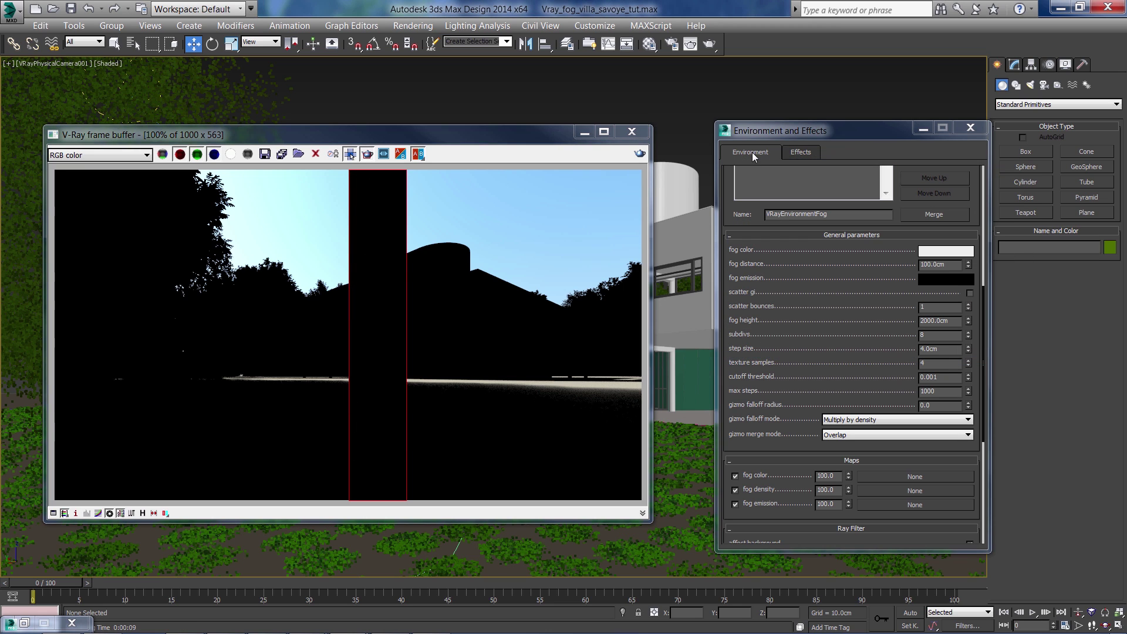
# Set fog distance to 1000 cm and region-render the villa's curved roof.
pyautogui.moveTo(780, 133); pyautogui.dragTo(703, 104)
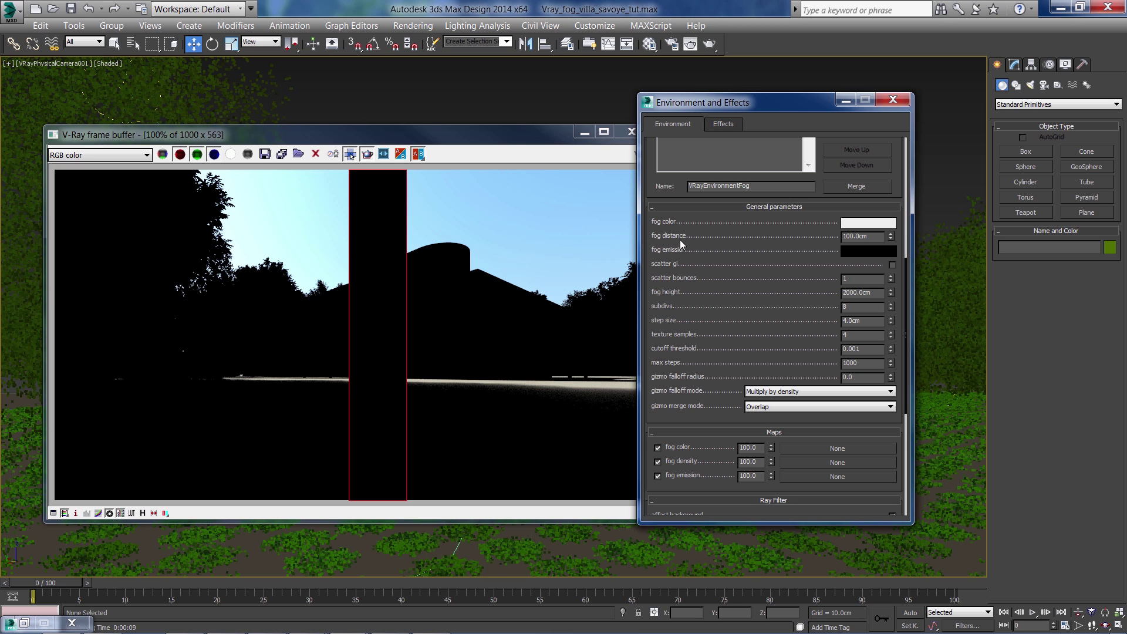
pyautogui.moveTo(735, 104); pyautogui.dragTo(607, 99)
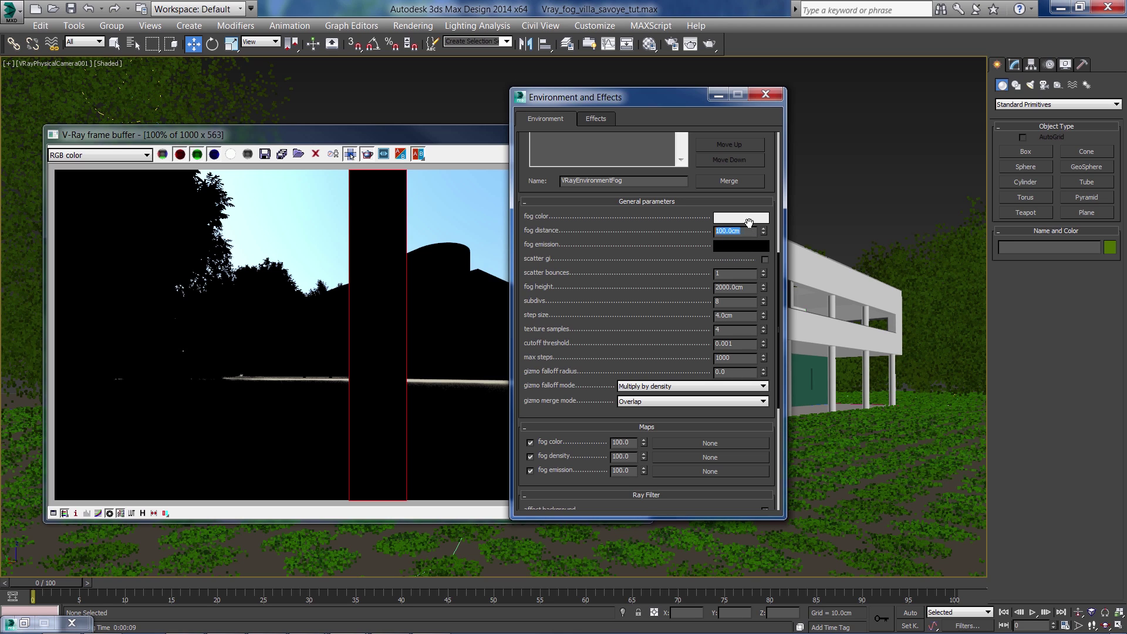
pyautogui.write('1')
pyautogui.press('Return')
pyautogui.moveTo(401, 136); pyautogui.dragTo(365, 137)
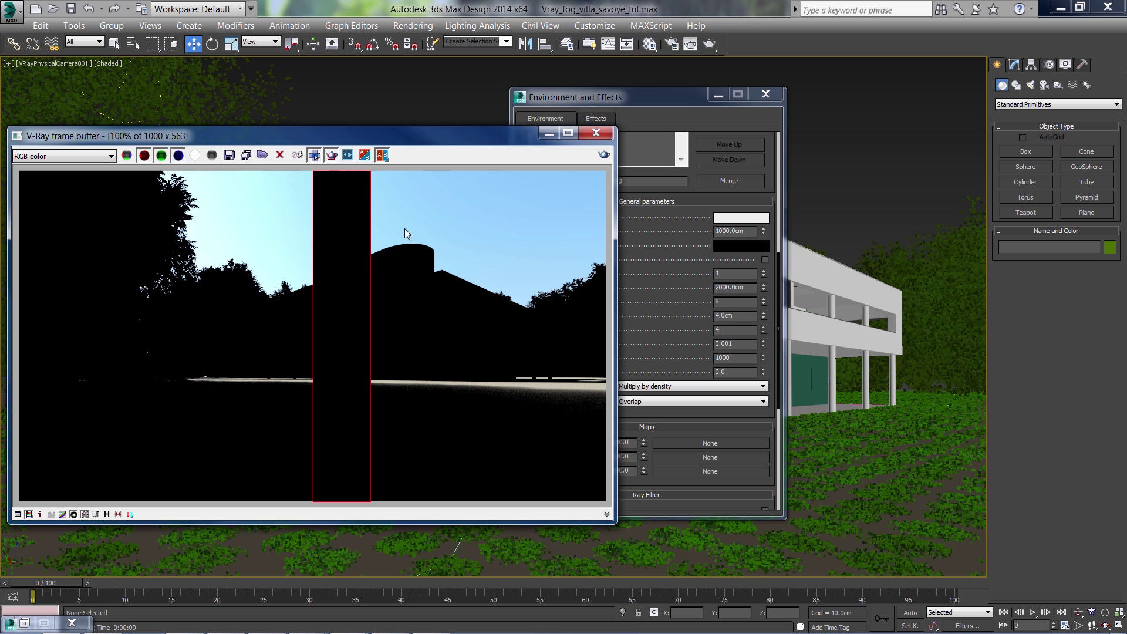
pyautogui.moveTo(403, 231); pyautogui.dragTo(349, 298)
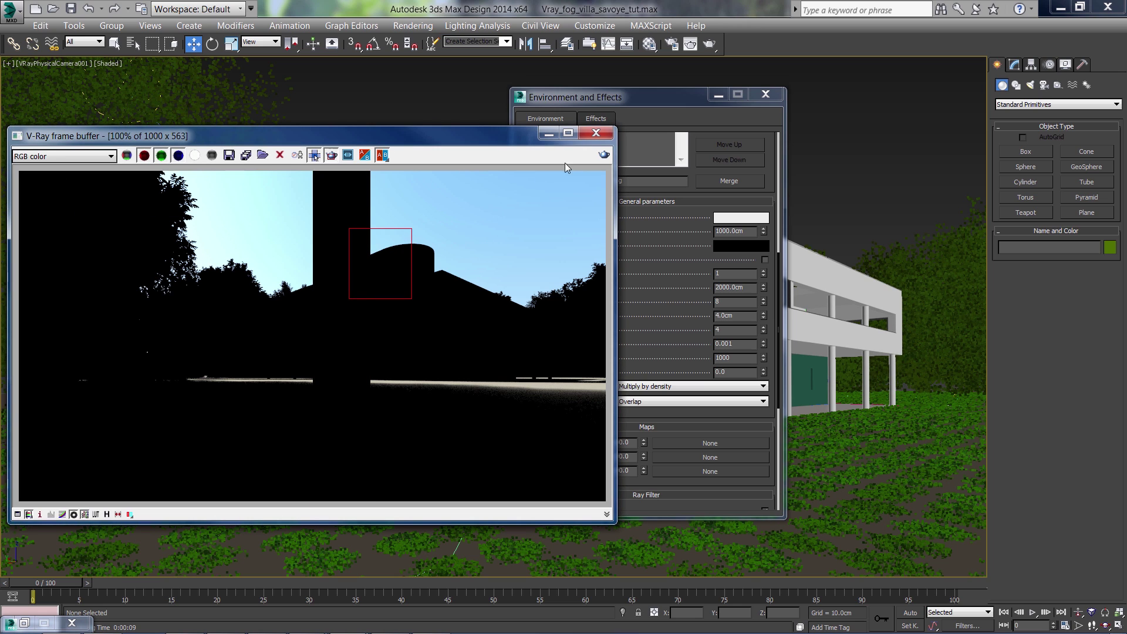
pyautogui.click(603, 155)
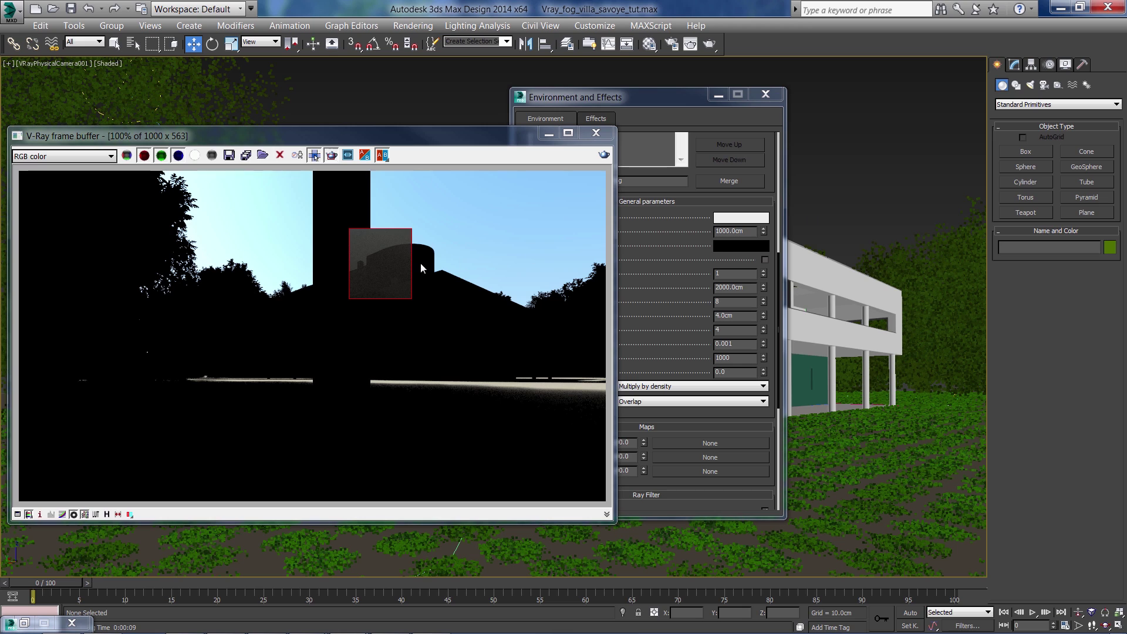
pyautogui.click(738, 231)
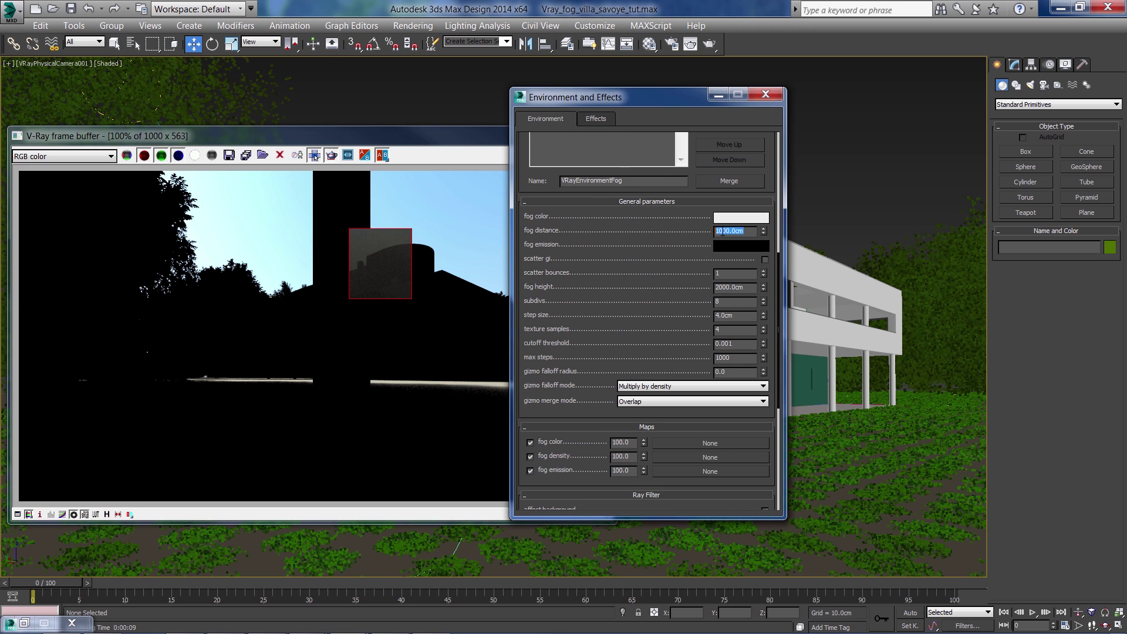
# Raise fog distance to 10000 cm, re-render, and mark a region on the image's right side.
pyautogui.write('1000')
pyautogui.moveTo(421, 171); pyautogui.dragTo(343, 501)
pyautogui.click(604, 155)
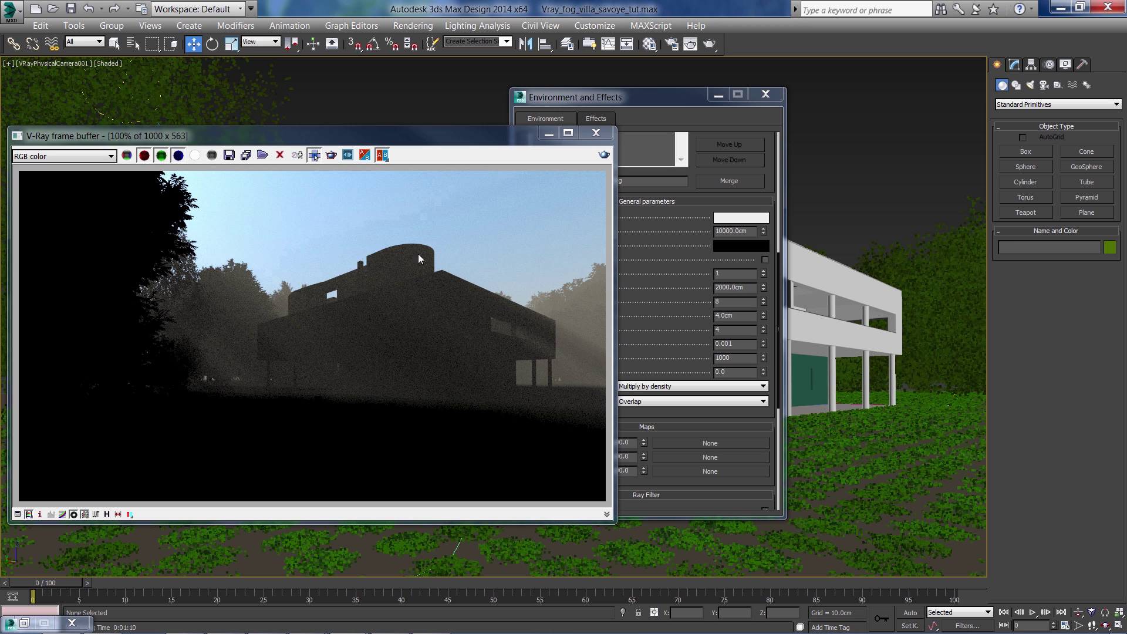
pyautogui.click(332, 155)
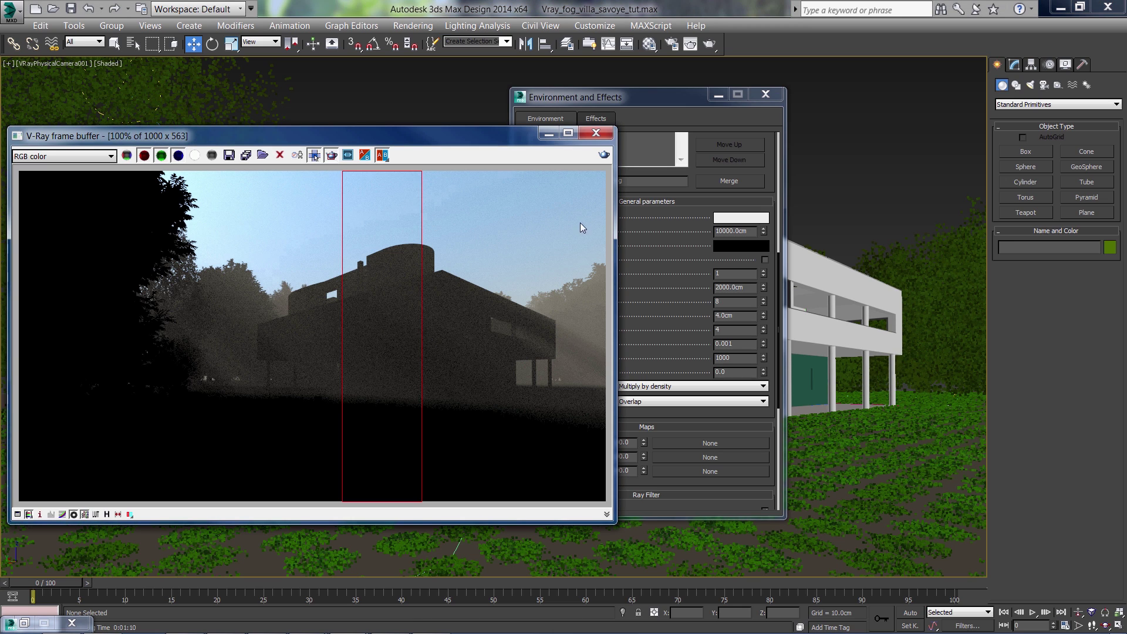
pyautogui.moveTo(580, 223); pyautogui.dragTo(528, 428)
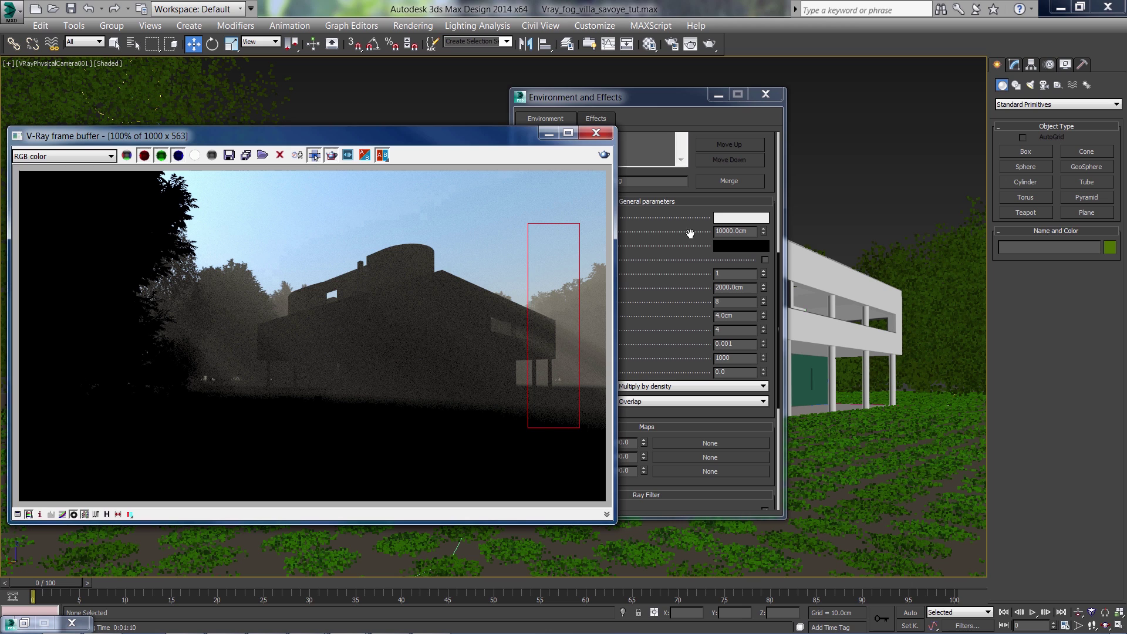
# Change the VRayEnvironmentFog colour to full white.
pyautogui.click(655, 268)
pyautogui.moveTo(662, 113)
pyautogui.mouseDown()
pyautogui.moveTo(766, 111)
pyautogui.moveTo(767, 123)
pyautogui.mouseUp()
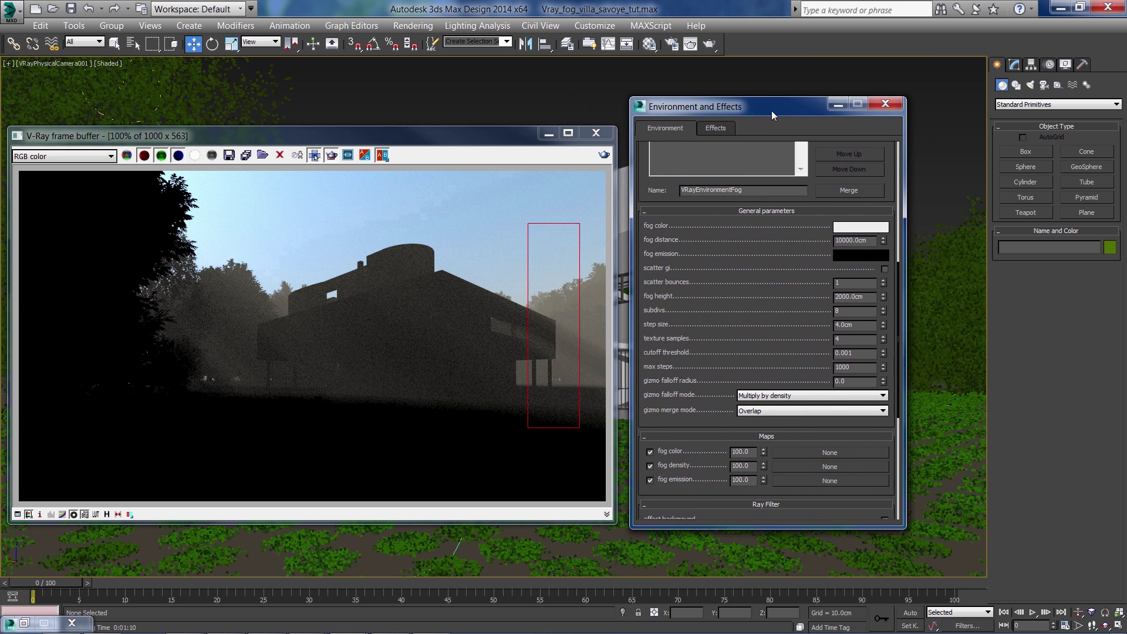
pyautogui.click(839, 228)
pyautogui.moveTo(509, 157); pyautogui.dragTo(532, 157)
pyautogui.click(513, 201)
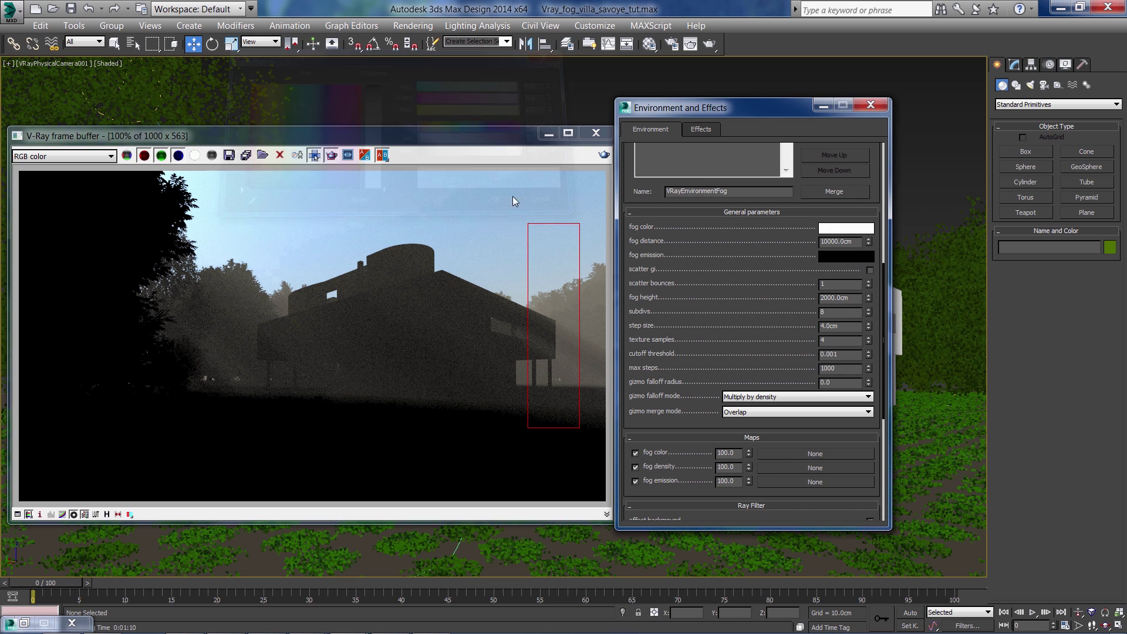
# Set the fog subdivs to 256 and enable Region render in the frame buffer.
pyautogui.scroll(1, 430, 352)
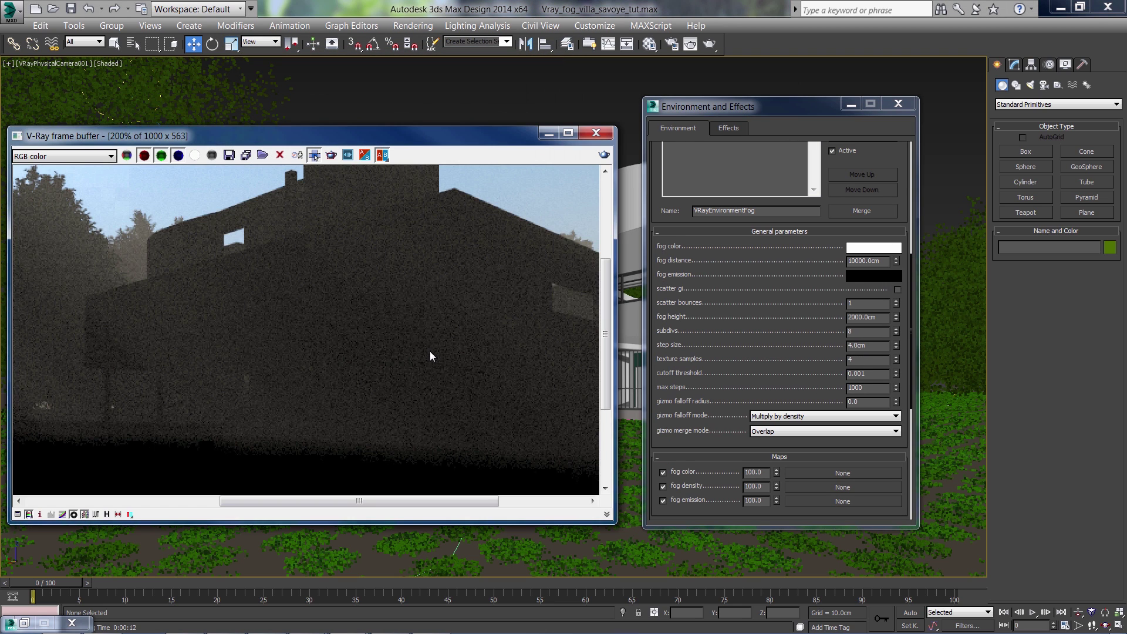
pyautogui.scroll(-1, 438, 317)
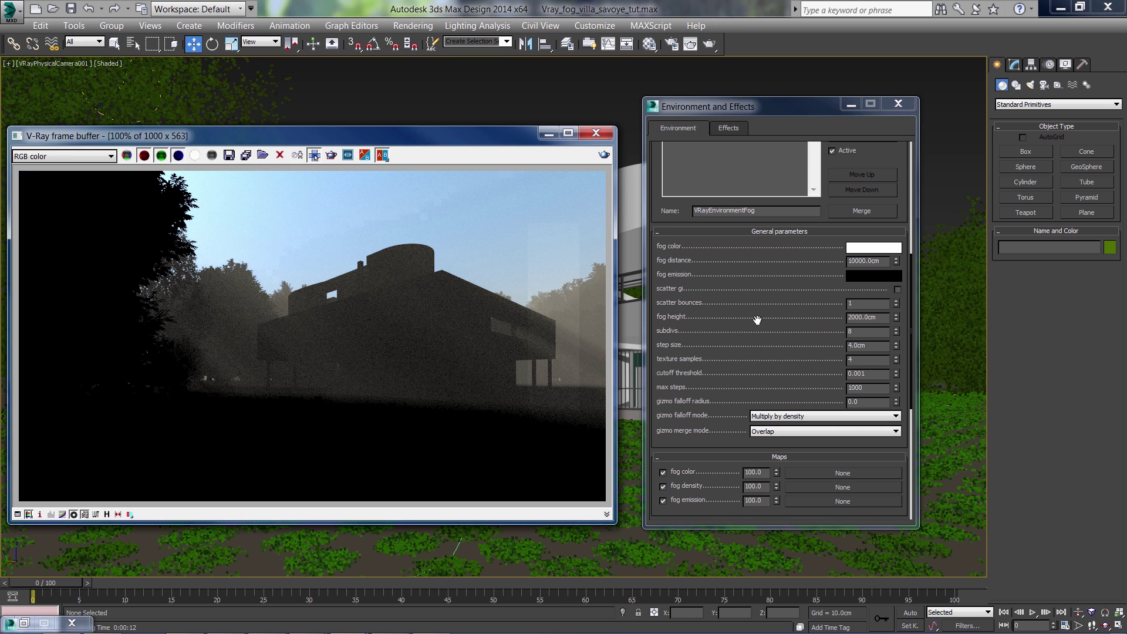
pyautogui.doubleClick(863, 330)
pyautogui.write('2')
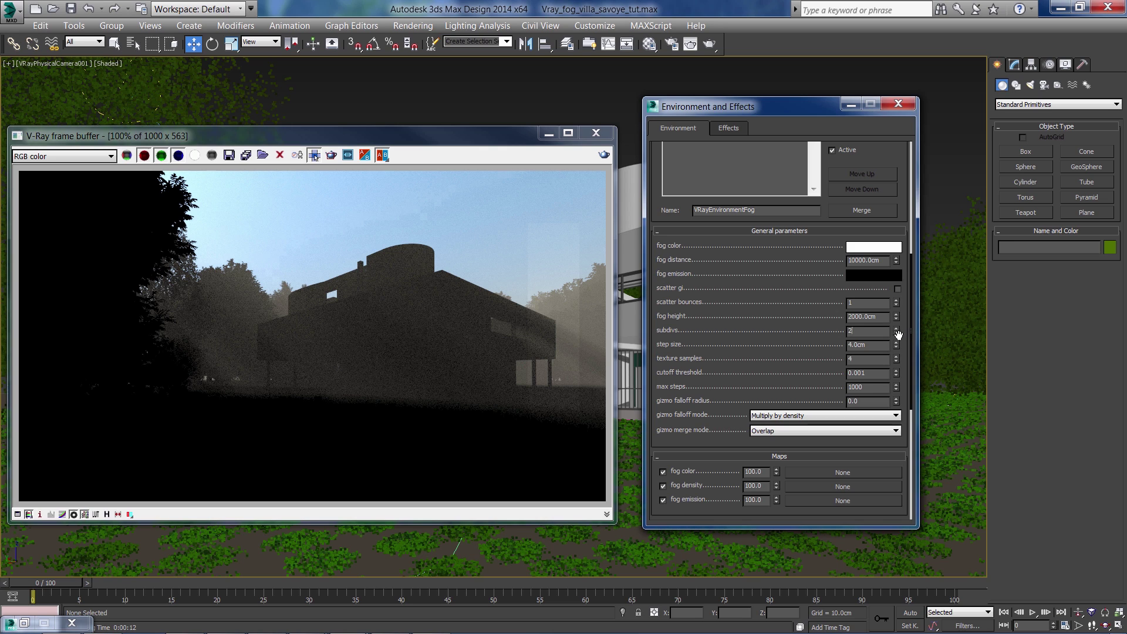
pyautogui.write('56')
pyautogui.press('Return')
pyautogui.click(315, 155)
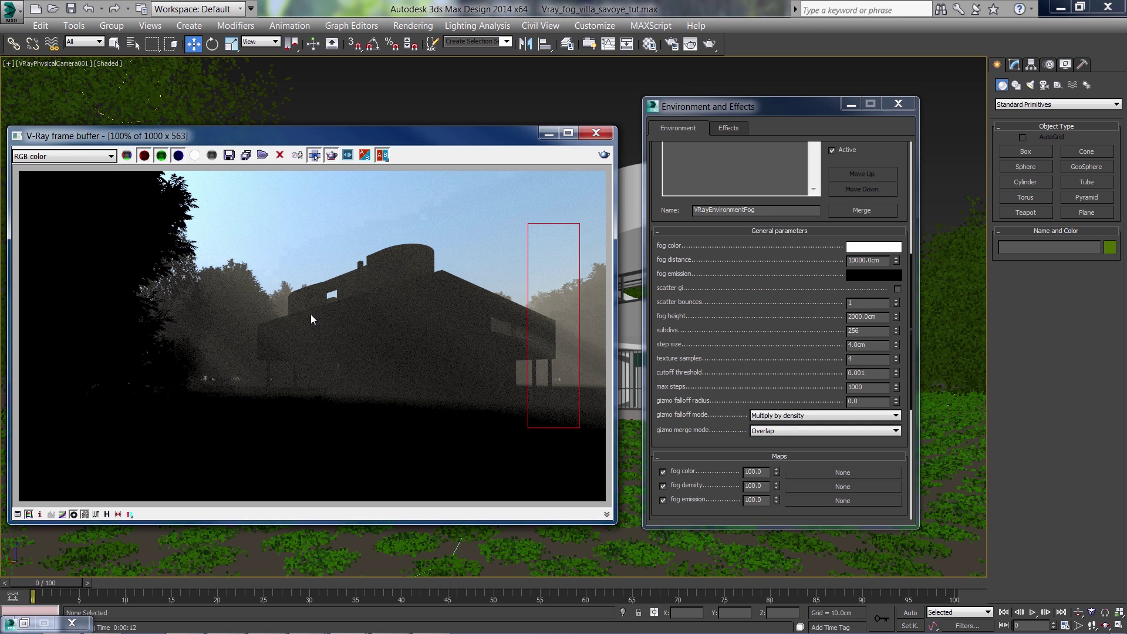
# Render a small region over the trees left of the villa with 256 fog subdivs.
pyautogui.click(311, 269)
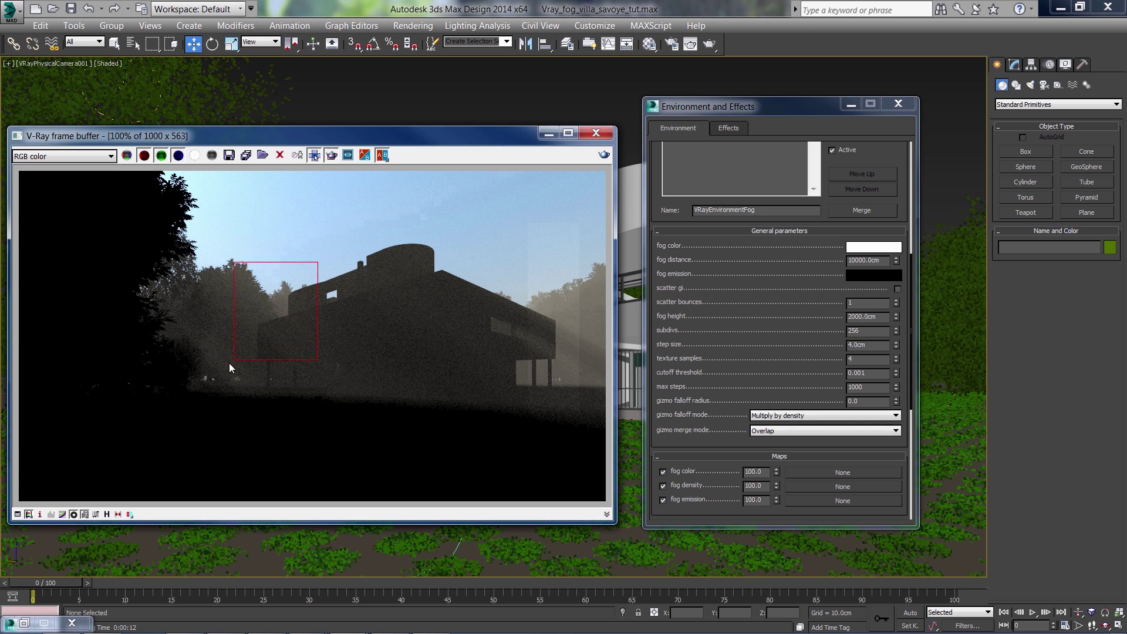
pyautogui.click(604, 155)
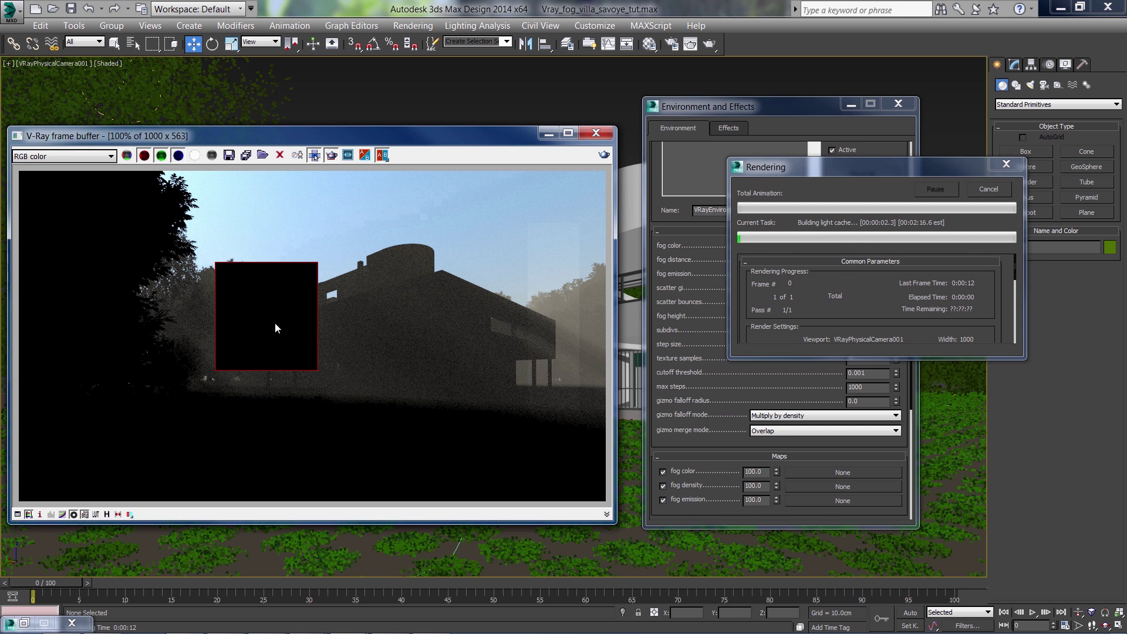
pyautogui.scroll(1, 272, 325)
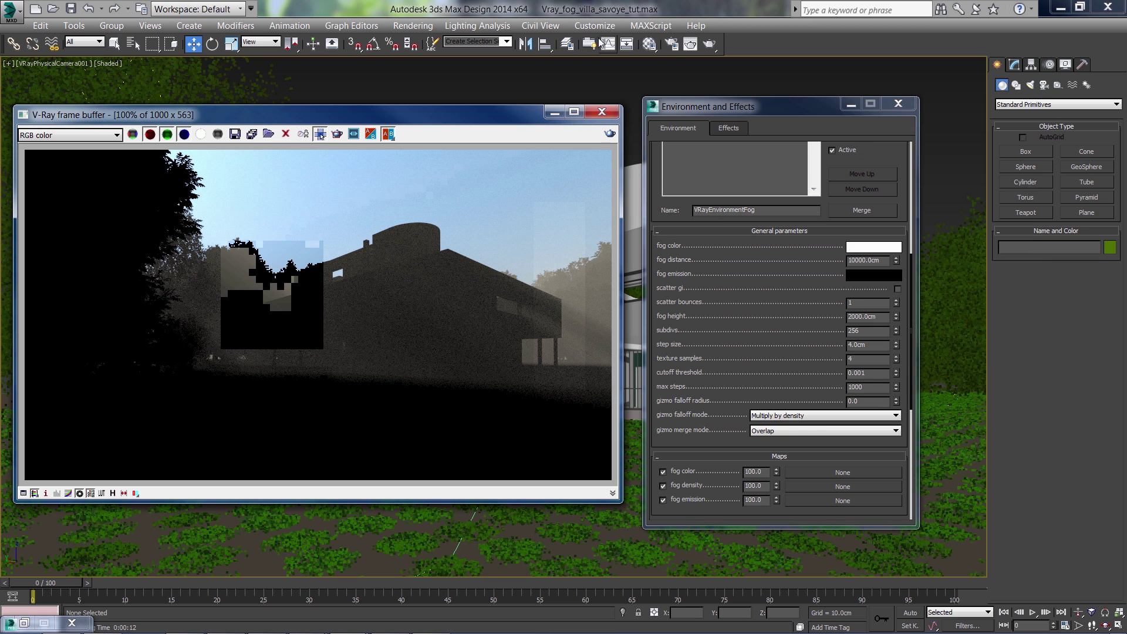
# Add a VRayAtmosphere element in Render Setup's Render Elements tab.
pyautogui.click(673, 45)
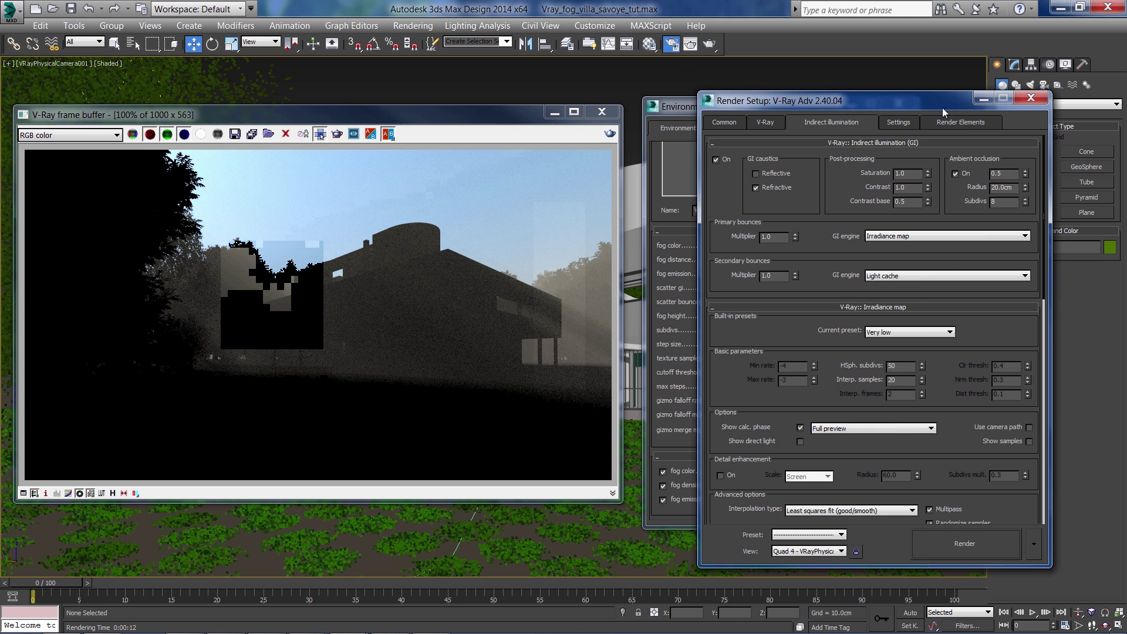
pyautogui.click(961, 122)
pyautogui.moveTo(895, 96); pyautogui.dragTo(692, 57)
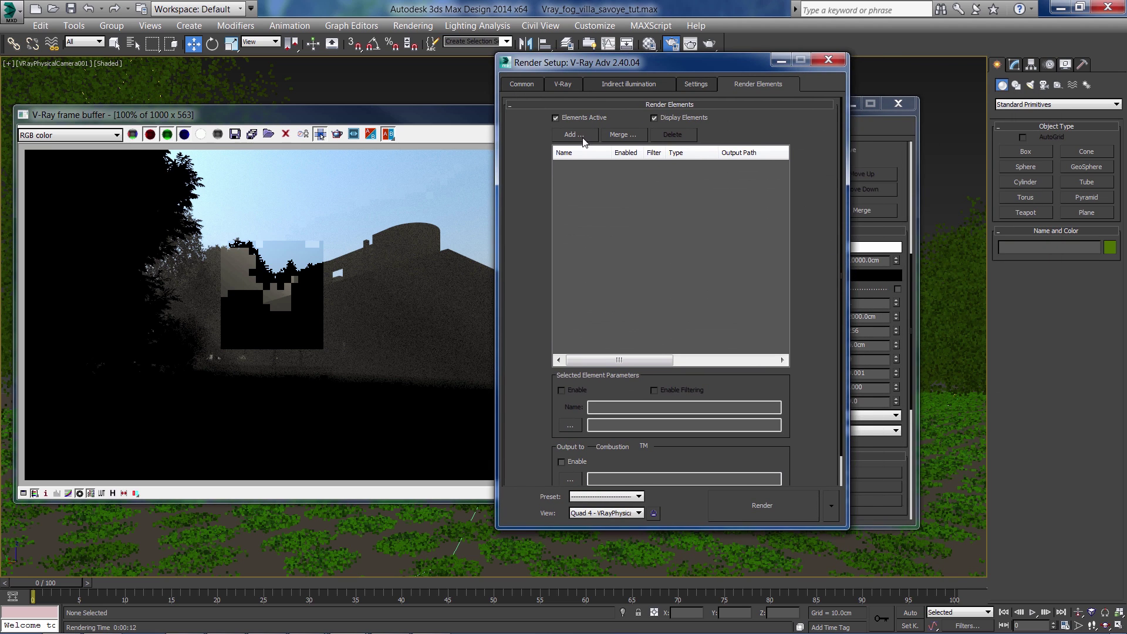
pyautogui.click(575, 135)
pyautogui.doubleClick(583, 198)
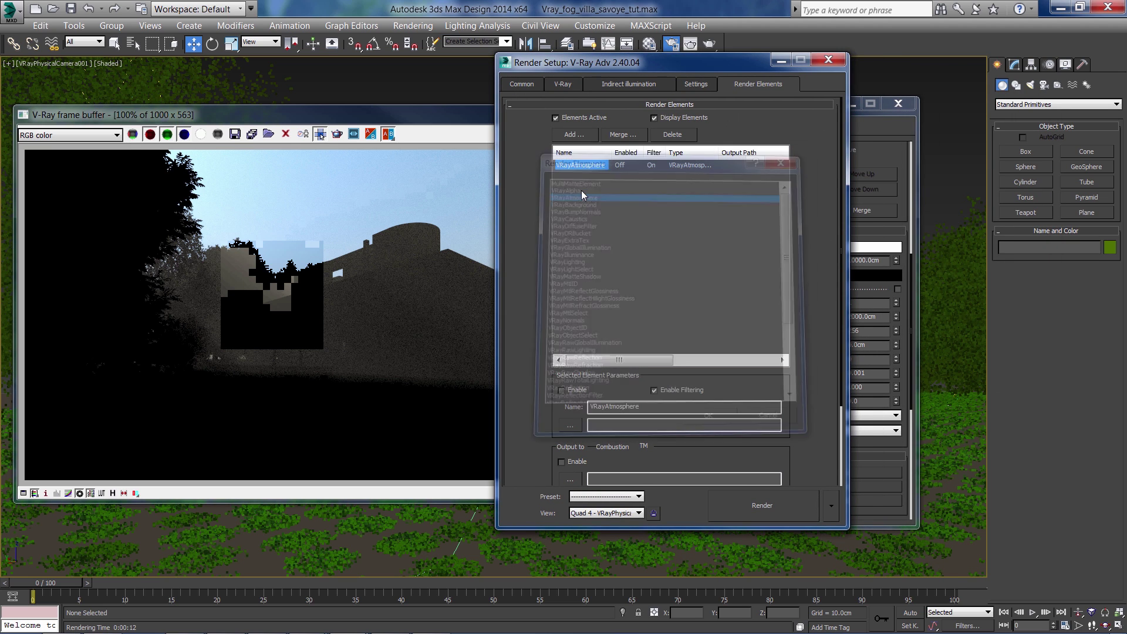
pyautogui.click(597, 169)
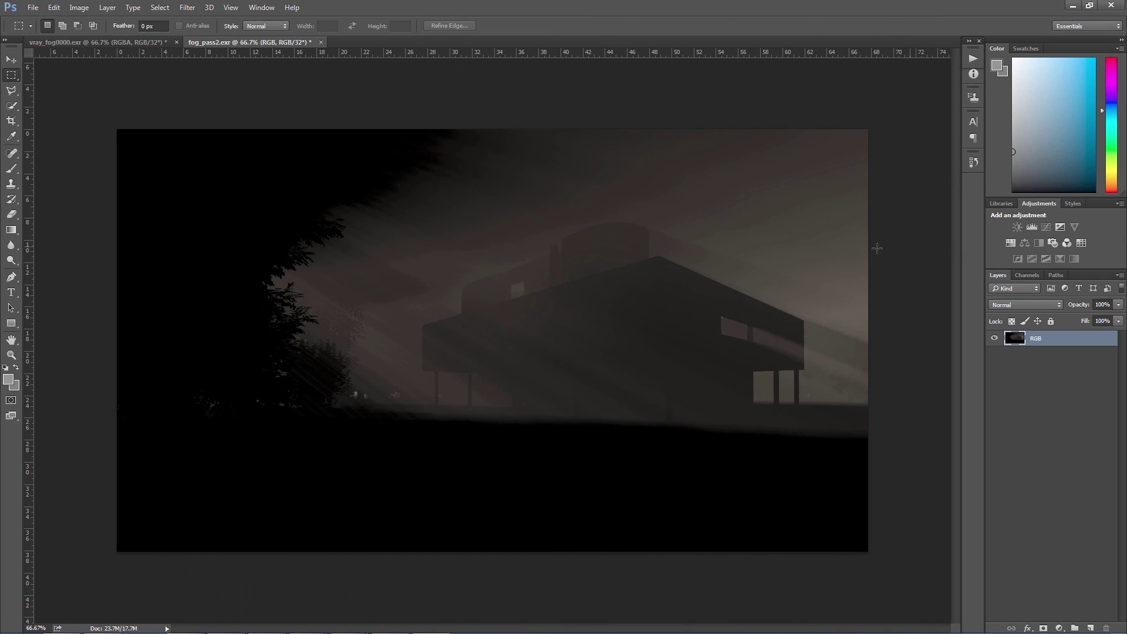
# Add a Levels adjustment to fog_pass2.exr with the white input point set to 117.
pyautogui.click(1032, 227)
pyautogui.moveTo(945, 168)
pyautogui.mouseDown()
pyautogui.moveTo(816, 168)
pyautogui.moveTo(876, 169)
pyautogui.mouseUp()
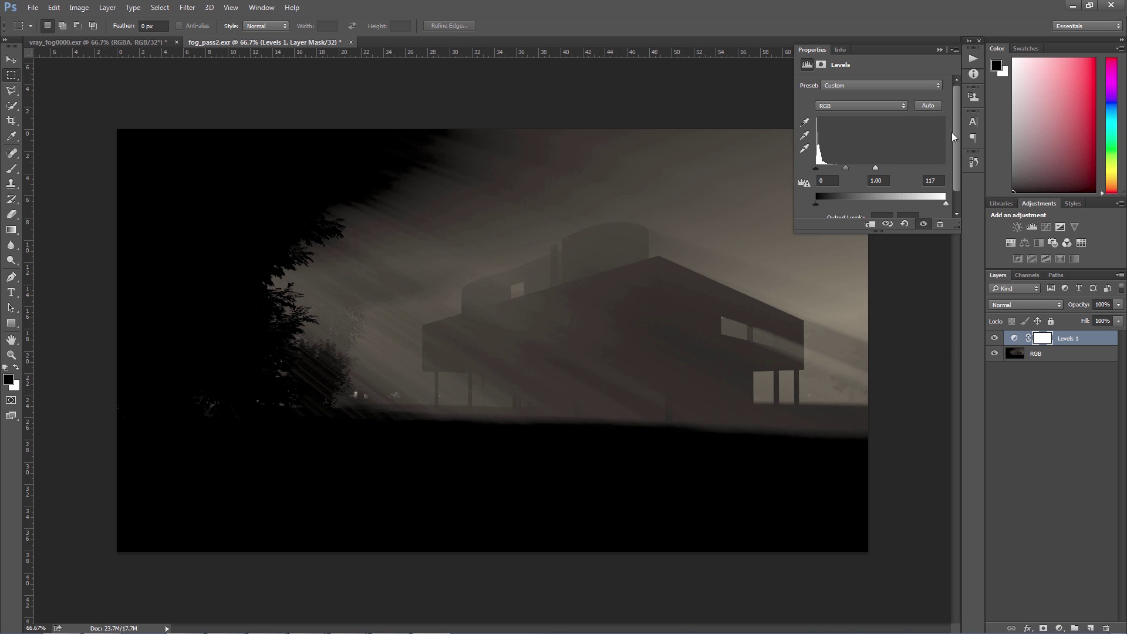
# Tint the fog blue-grey with a colorized Hue/Saturation layer at hue 187, saturation 13.
pyautogui.click(939, 50)
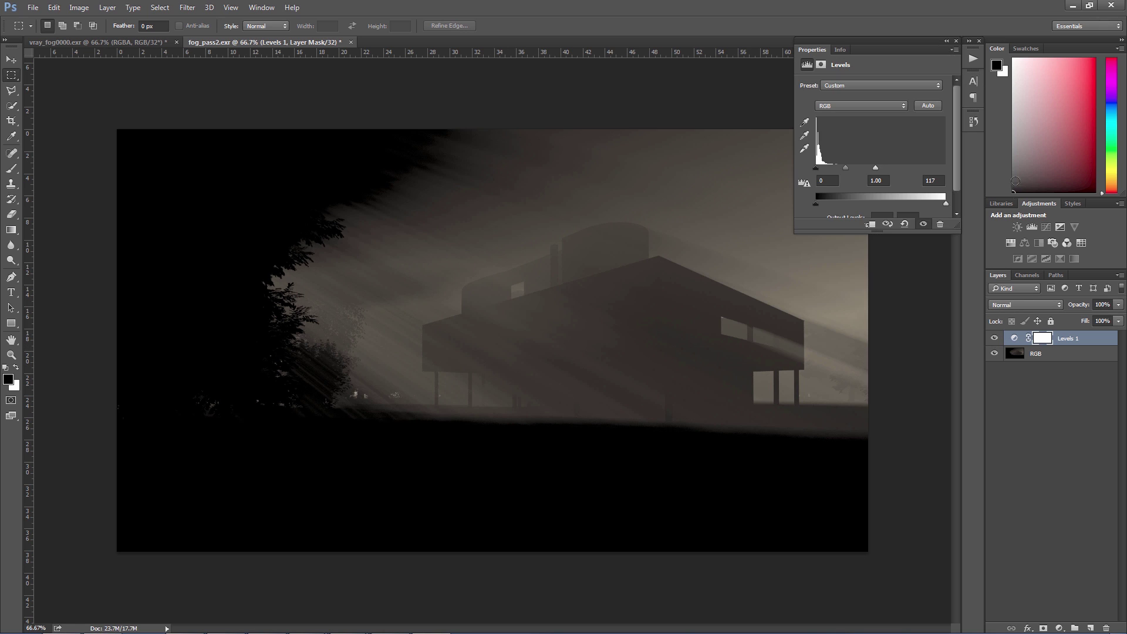
pyautogui.click(1009, 243)
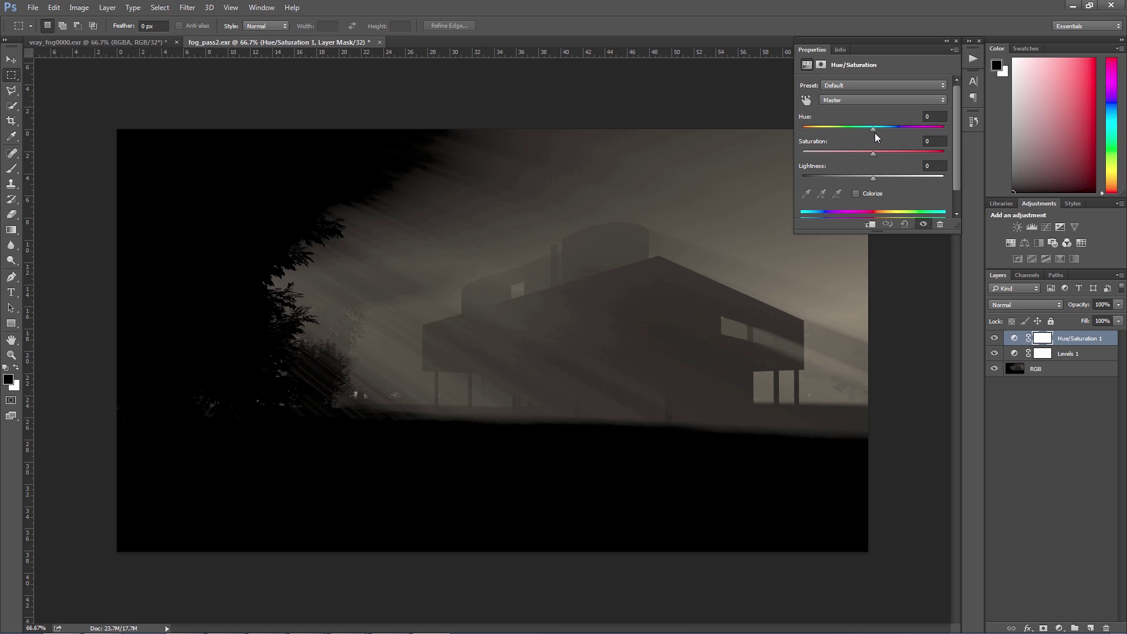
pyautogui.moveTo(872, 129); pyautogui.dragTo(884, 129)
pyautogui.click(874, 193)
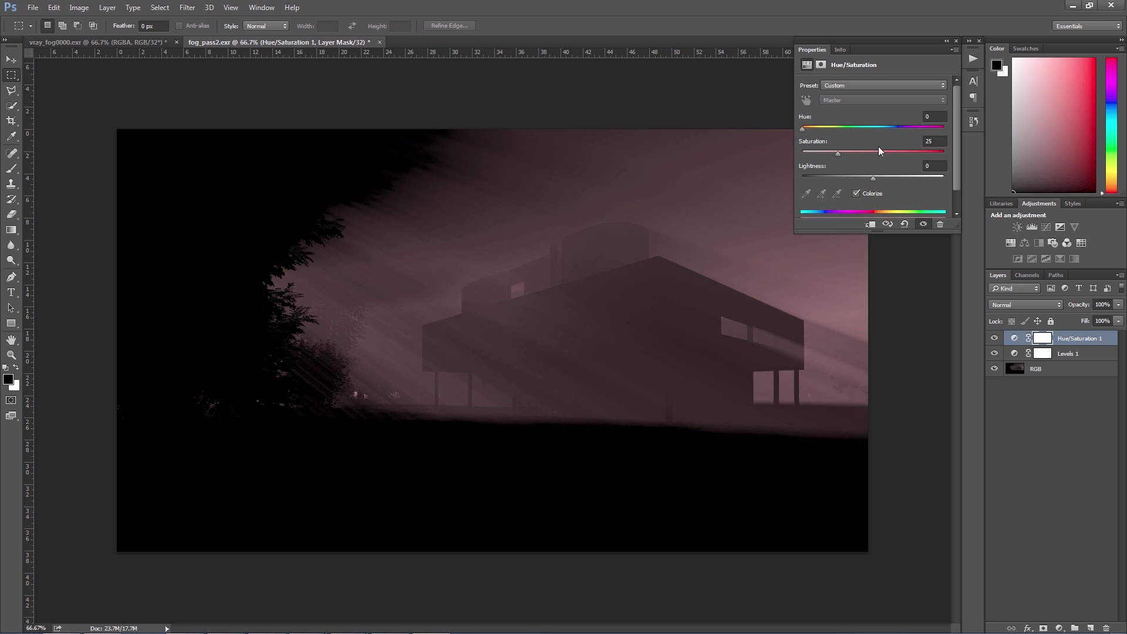
pyautogui.moveTo(803, 129); pyautogui.dragTo(874, 135)
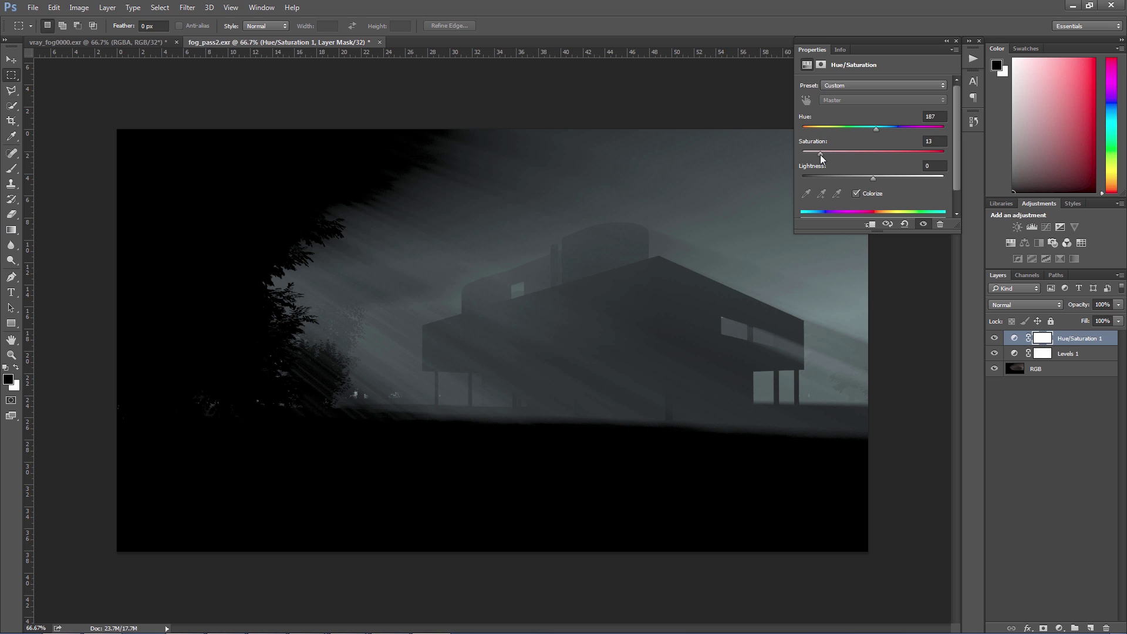
pyautogui.click(994, 338)
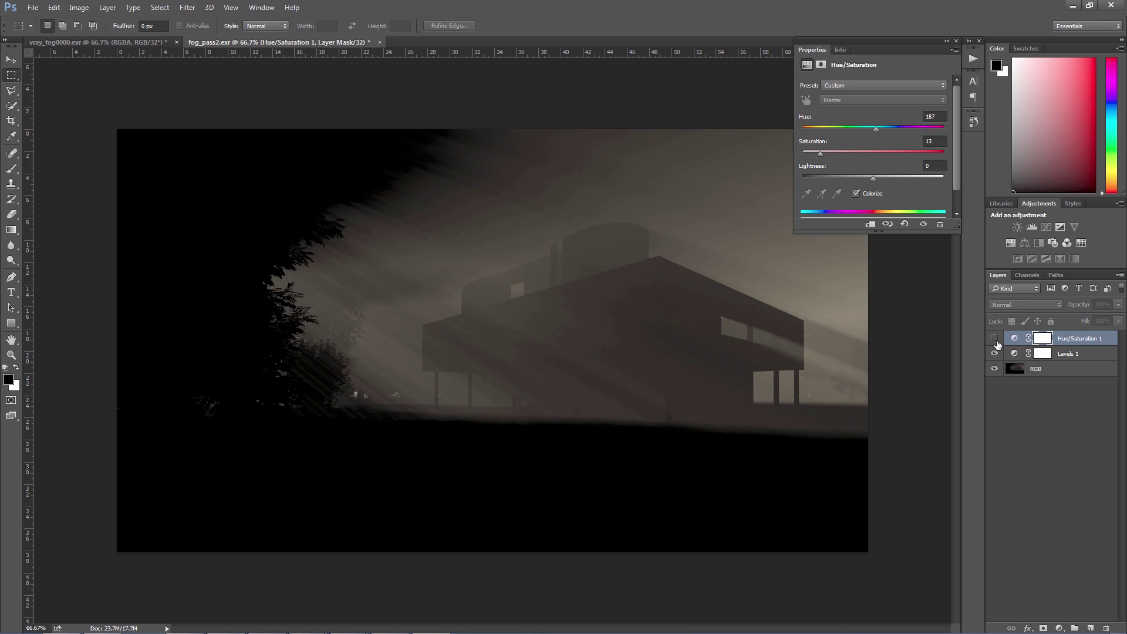
pyautogui.click(995, 338)
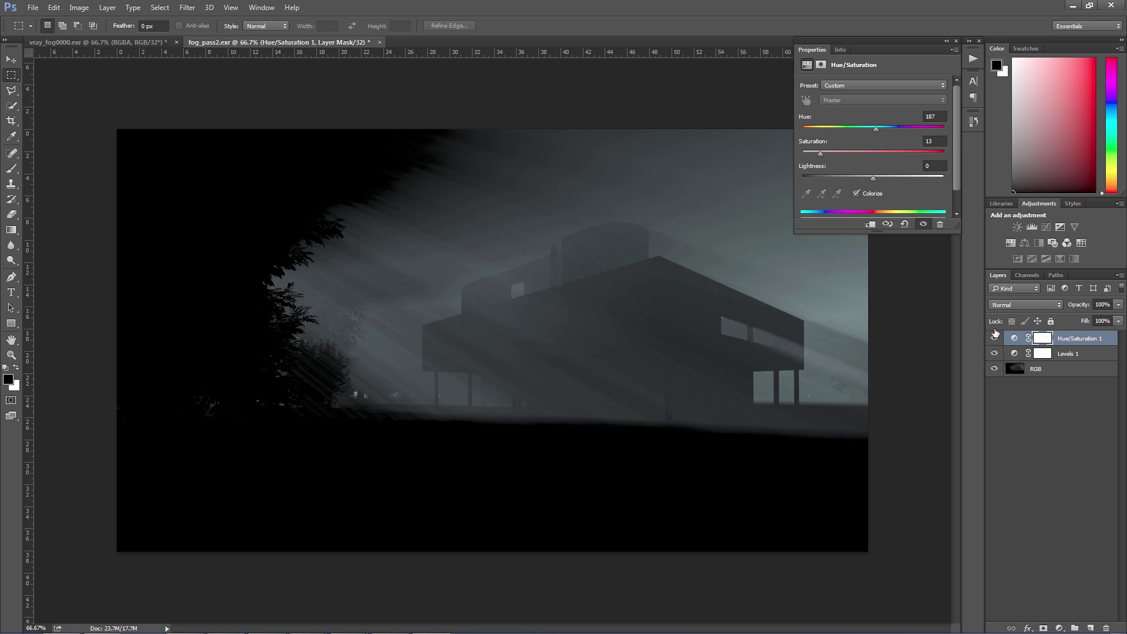
pyautogui.click(942, 43)
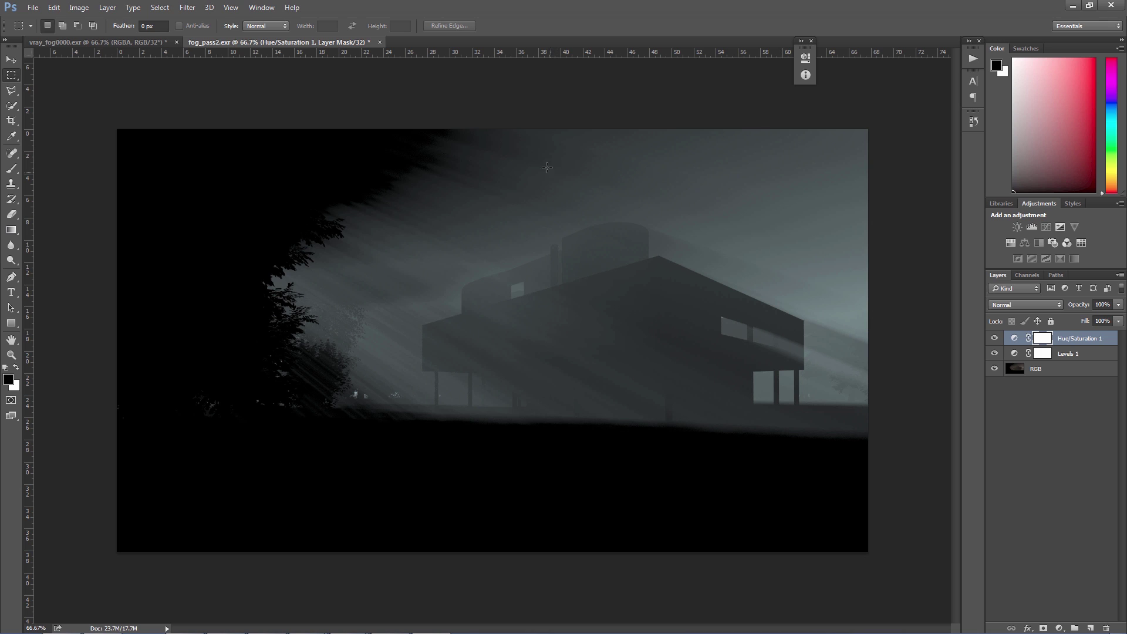
# Merge the visible fog layers into one and drag it into vray_fog0000.exr.
pyautogui.click(11, 59)
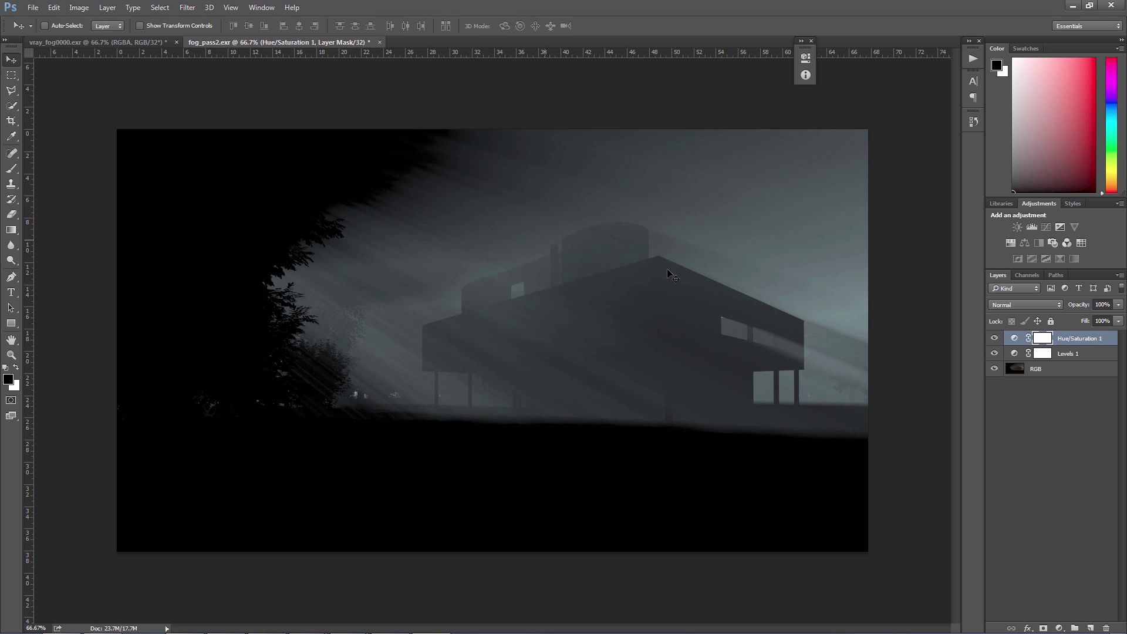
pyautogui.rightClick(1047, 354)
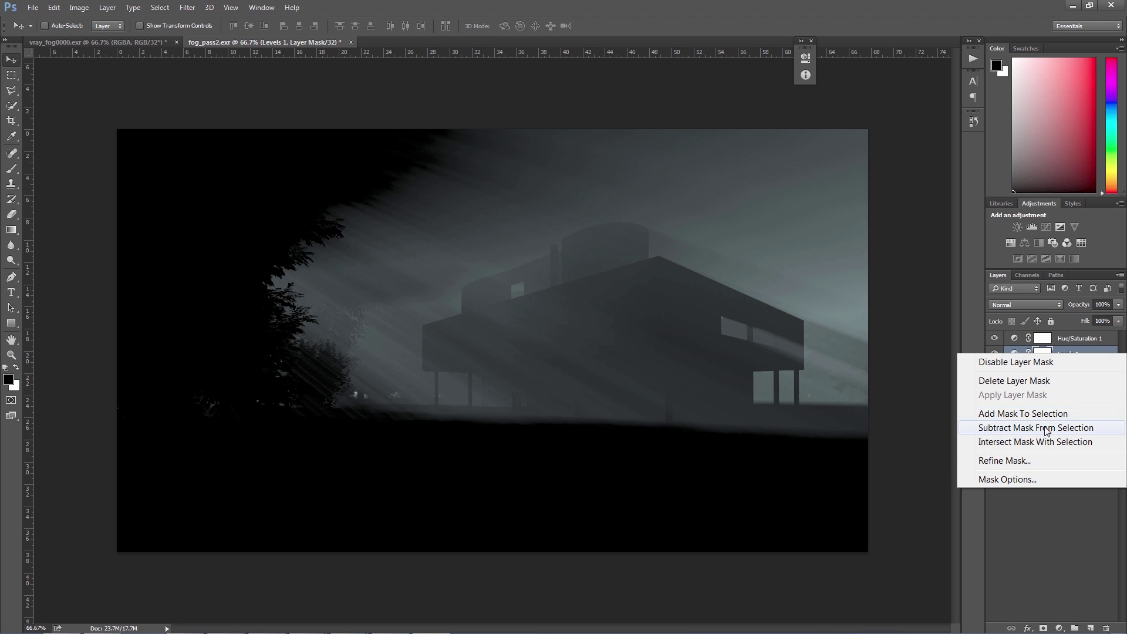
pyautogui.rightClick(1099, 346)
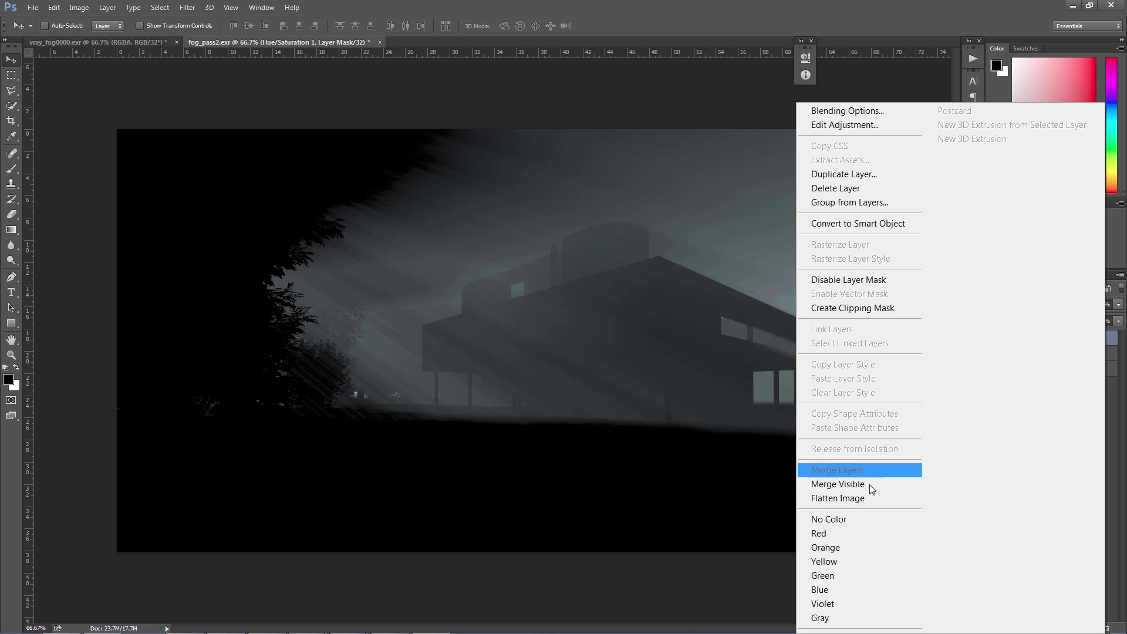
pyautogui.click(868, 486)
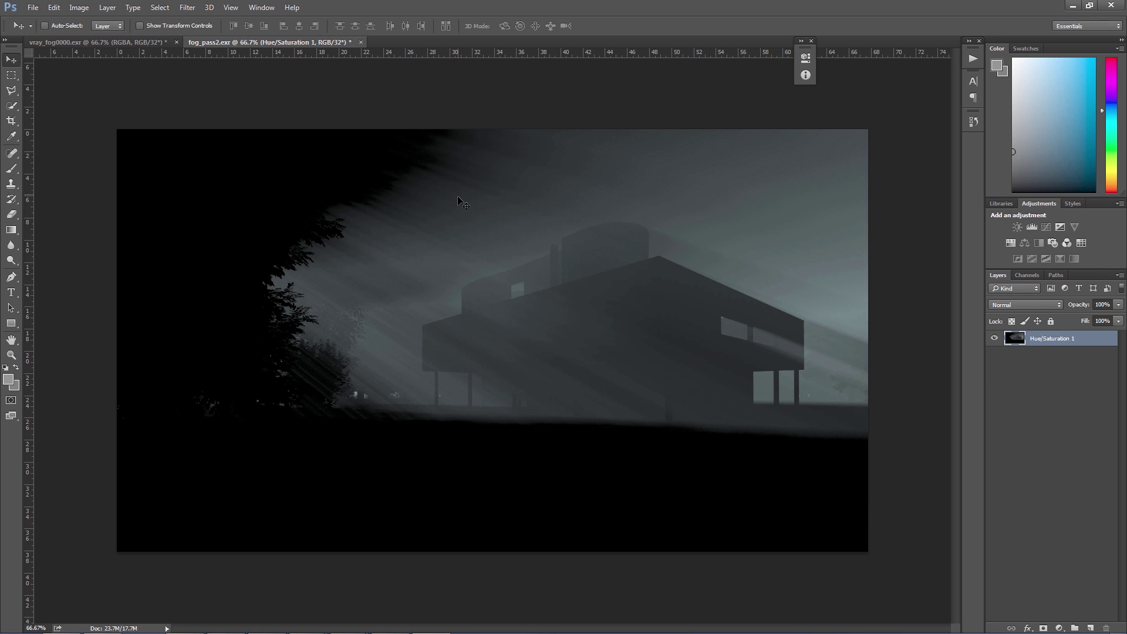
pyautogui.moveTo(466, 216)
pyautogui.mouseDown()
pyautogui.moveTo(156, 46)
pyautogui.moveTo(680, 327)
pyautogui.mouseUp()
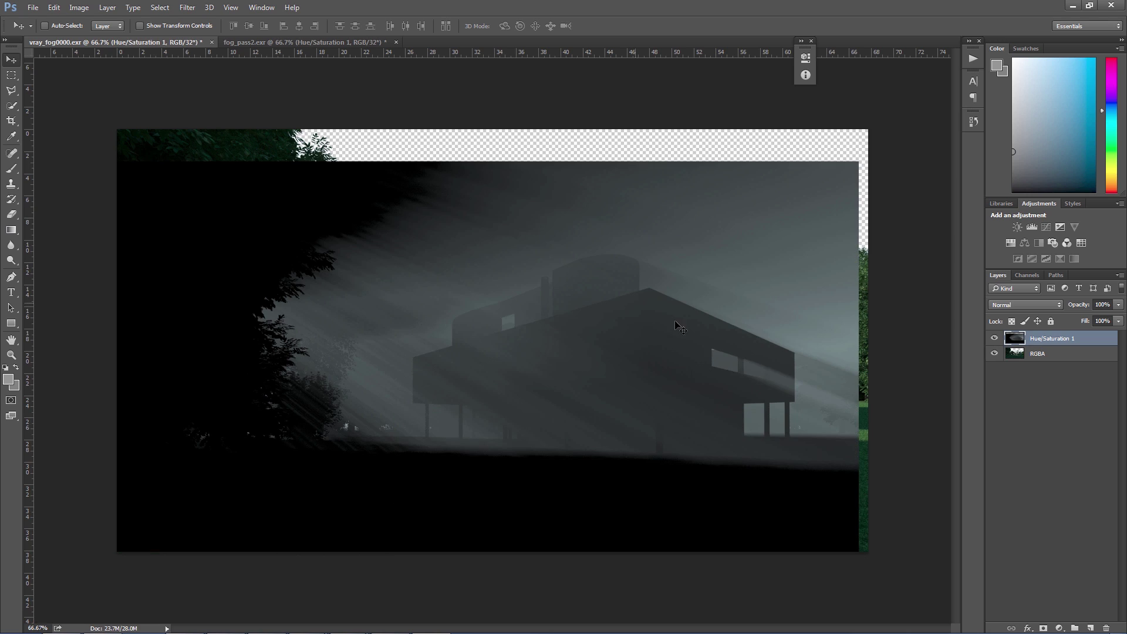
# Align the fog layer to the canvas, blend it with Screen at about 90% opacity.
pyautogui.moveTo(685, 377)
pyautogui.mouseDown()
pyautogui.moveTo(691, 347)
pyautogui.moveTo(711, 341)
pyautogui.mouseUp()
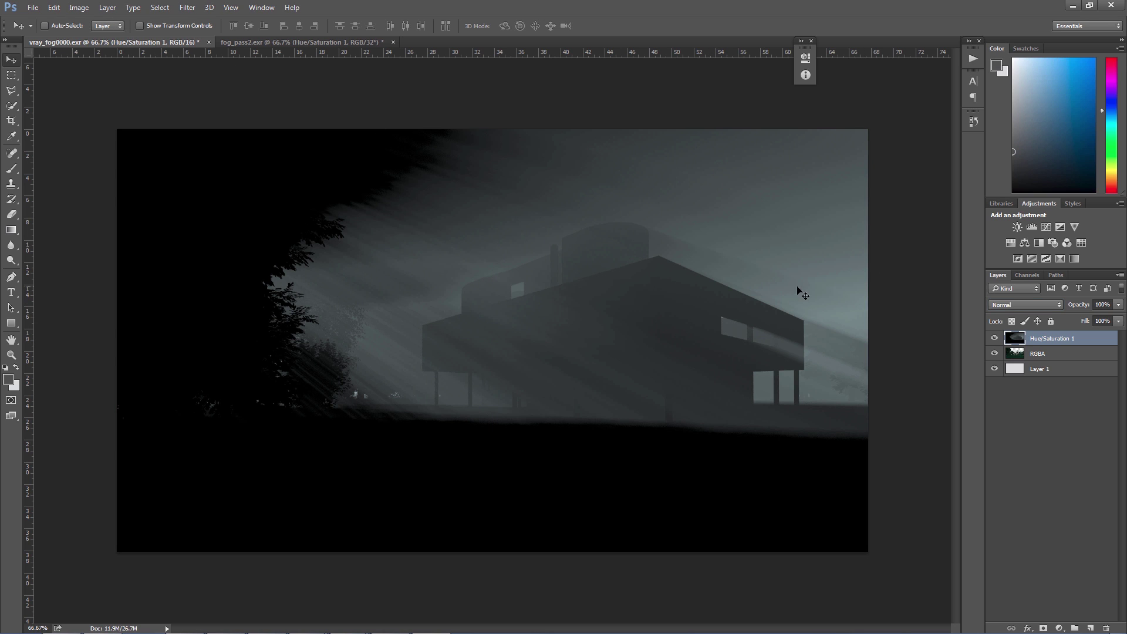
pyautogui.click(1023, 305)
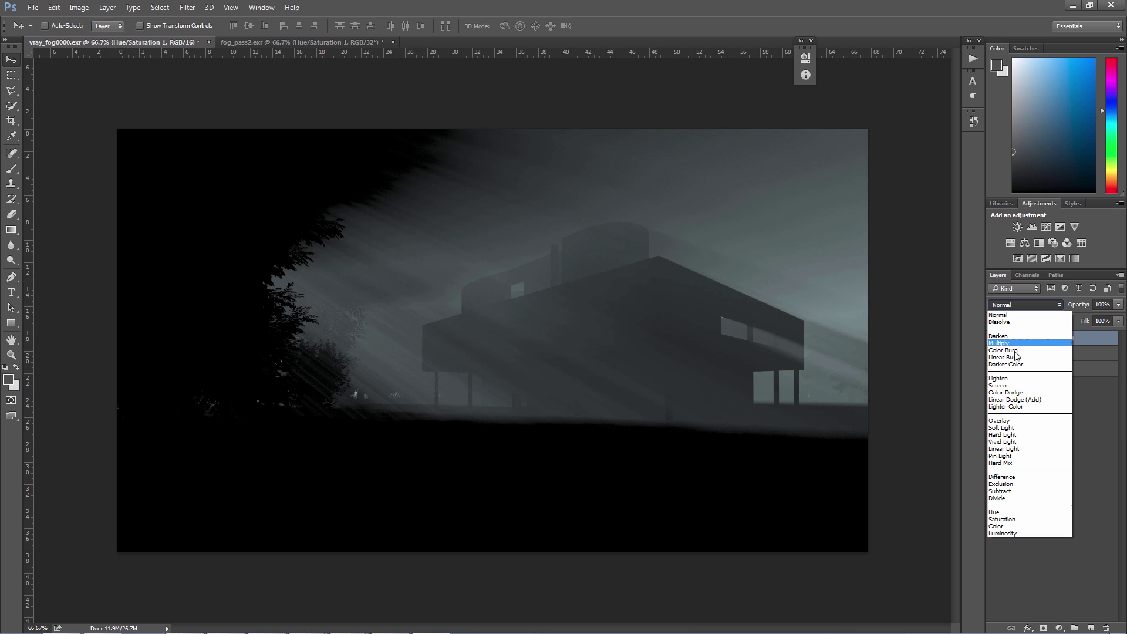
pyautogui.click(1019, 386)
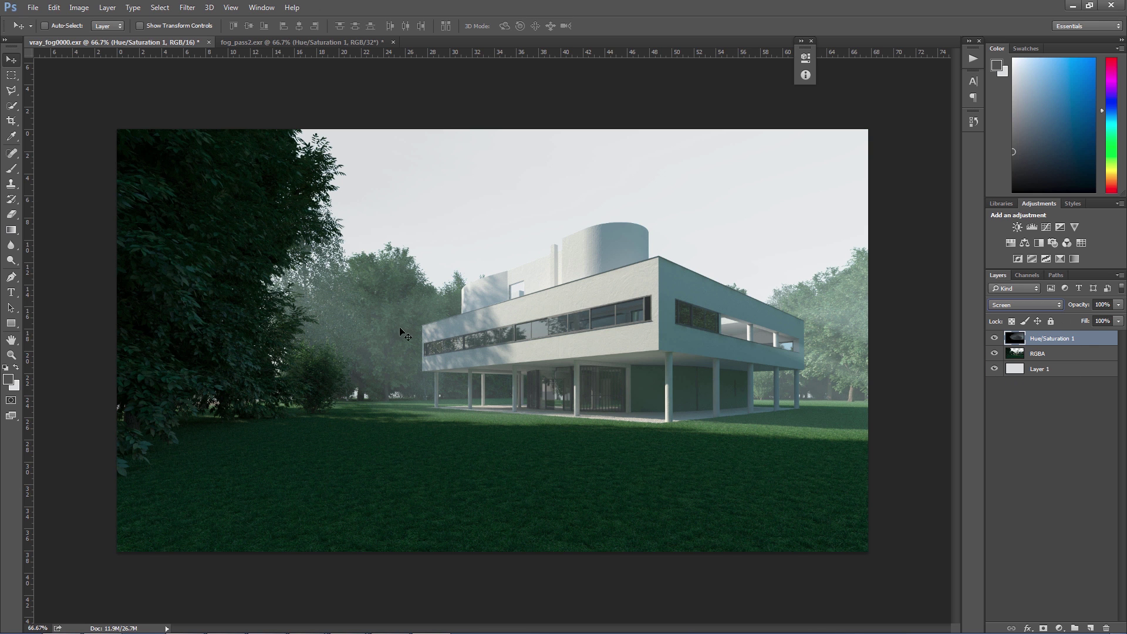
pyautogui.moveTo(1119, 305); pyautogui.dragTo(1114, 321)
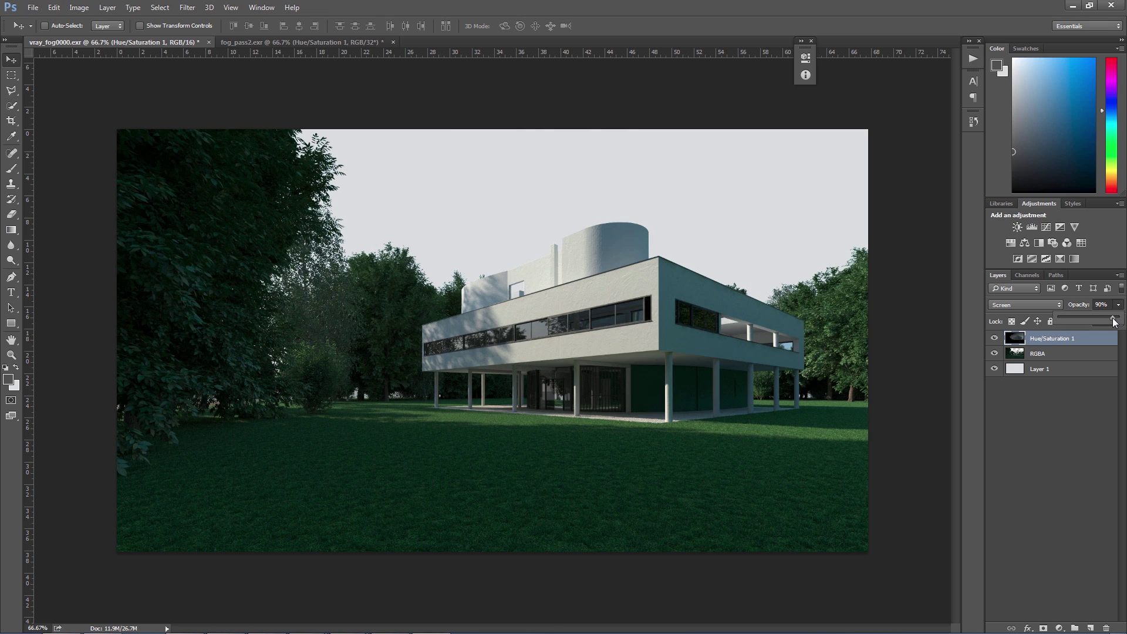